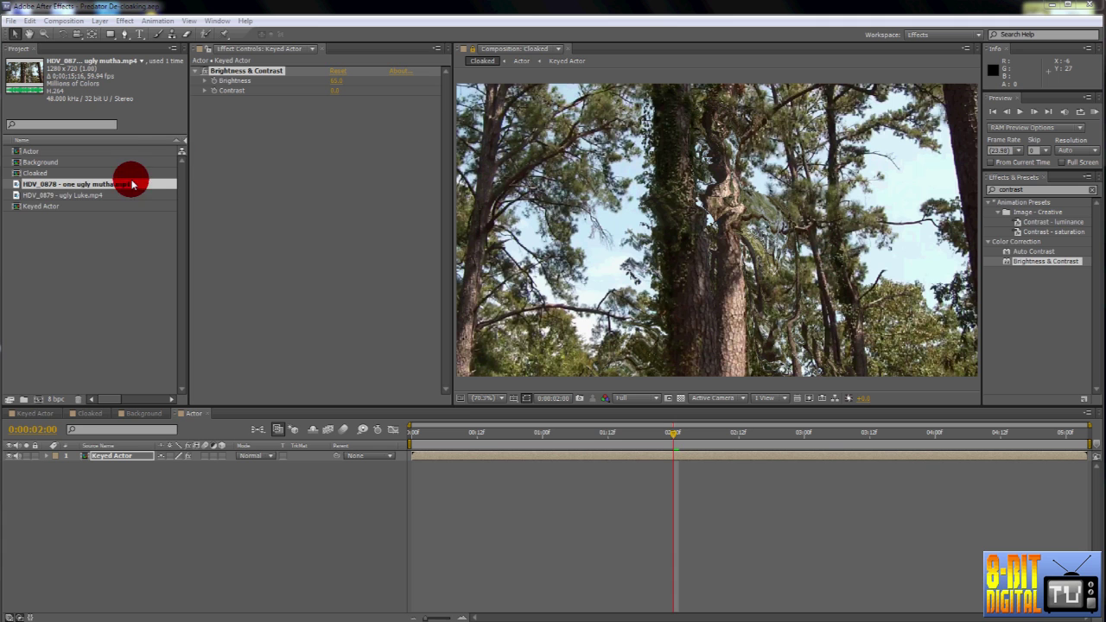
Preview the HDV_0878 trees footage and the HDV_0879 actor footage
{"action": "left_click_drag", "start_coordinate": [129, 182], "coordinate": [79, 200]}
{"action": "double_click", "coordinate": [69, 185]}
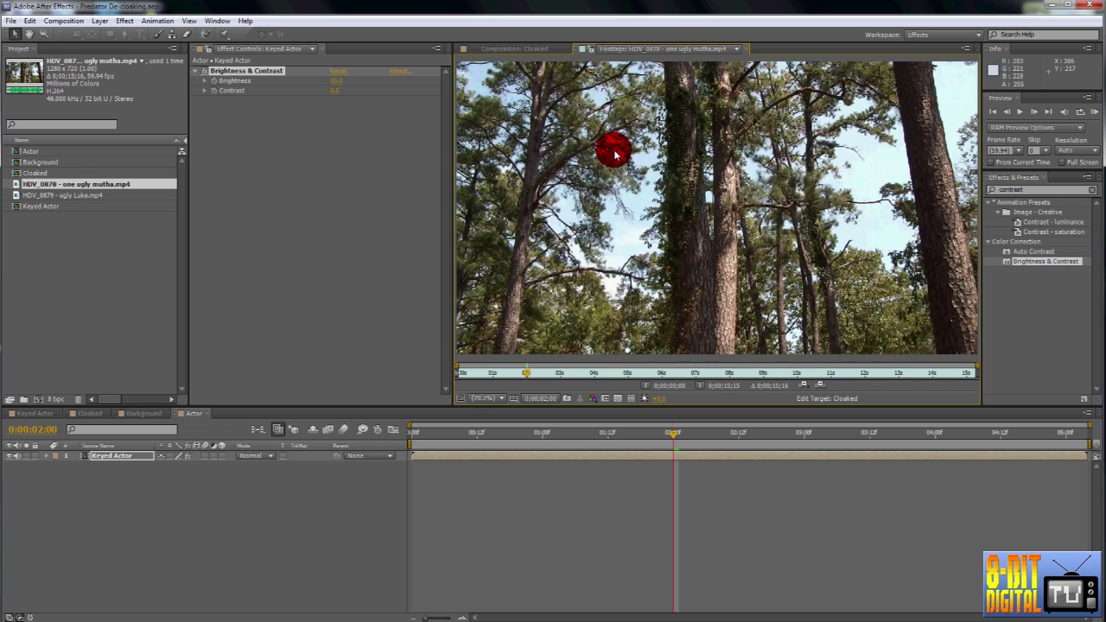
{"action": "double_click", "coordinate": [76, 197]}
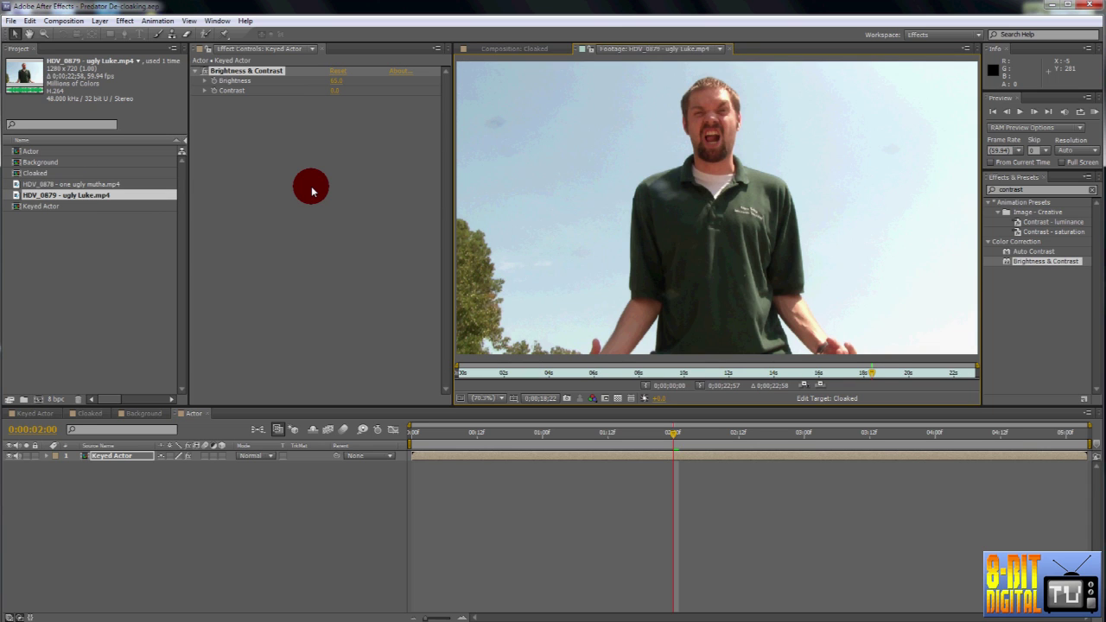
Open Keyed Actor, inspect its Roto Brush actor layer, and close the extra viewer tabs
{"action": "double_click", "coordinate": [48, 207]}
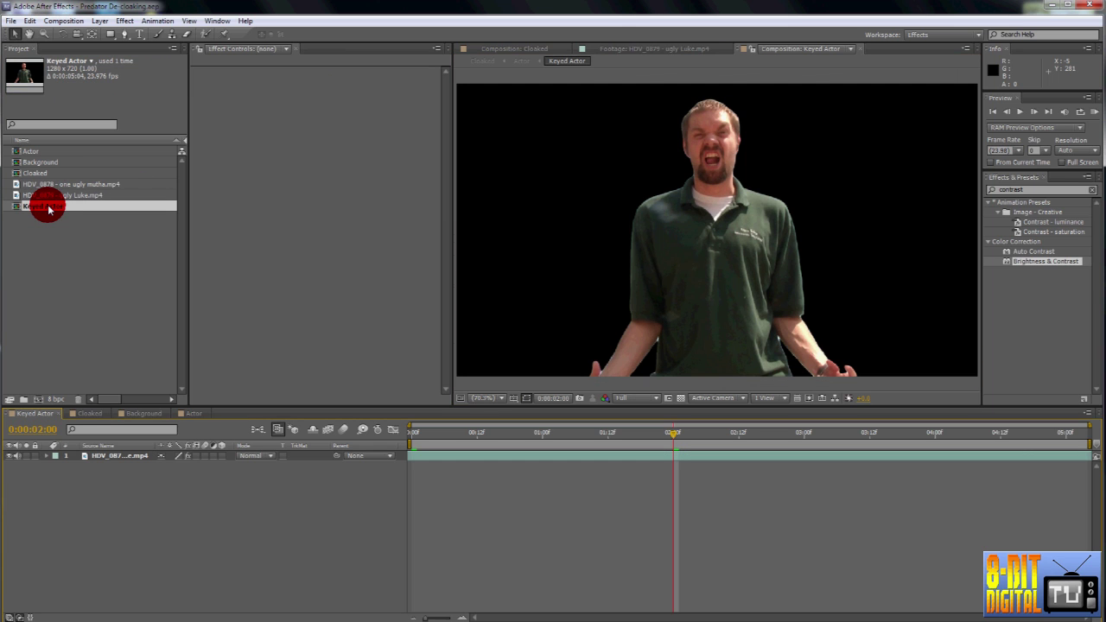
{"action": "left_click", "coordinate": [130, 458]}
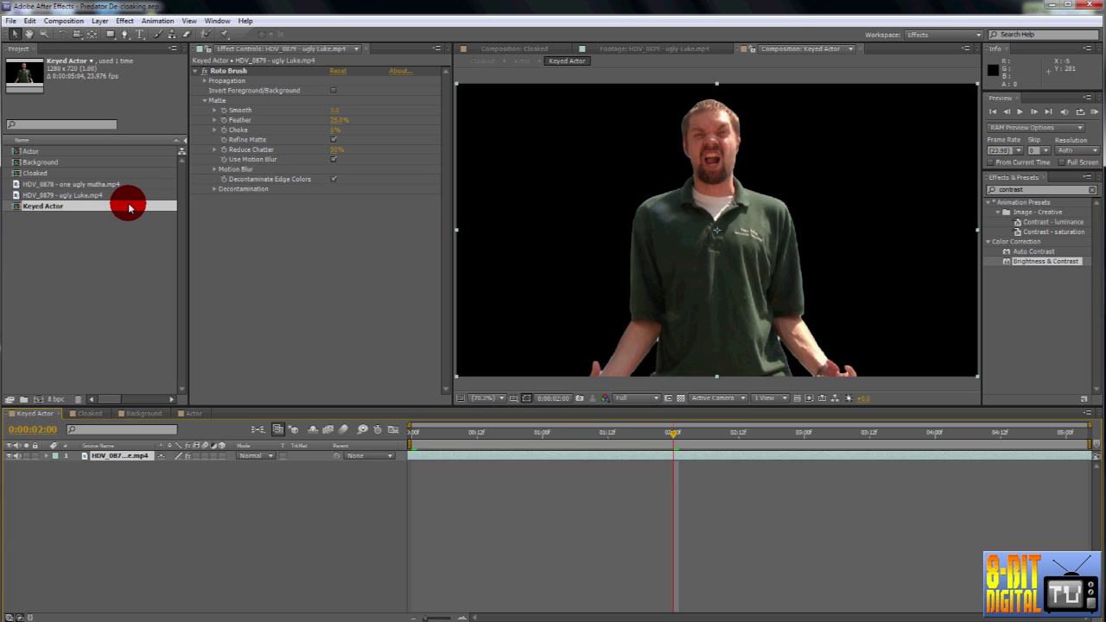
{"action": "left_click", "coordinate": [859, 49]}
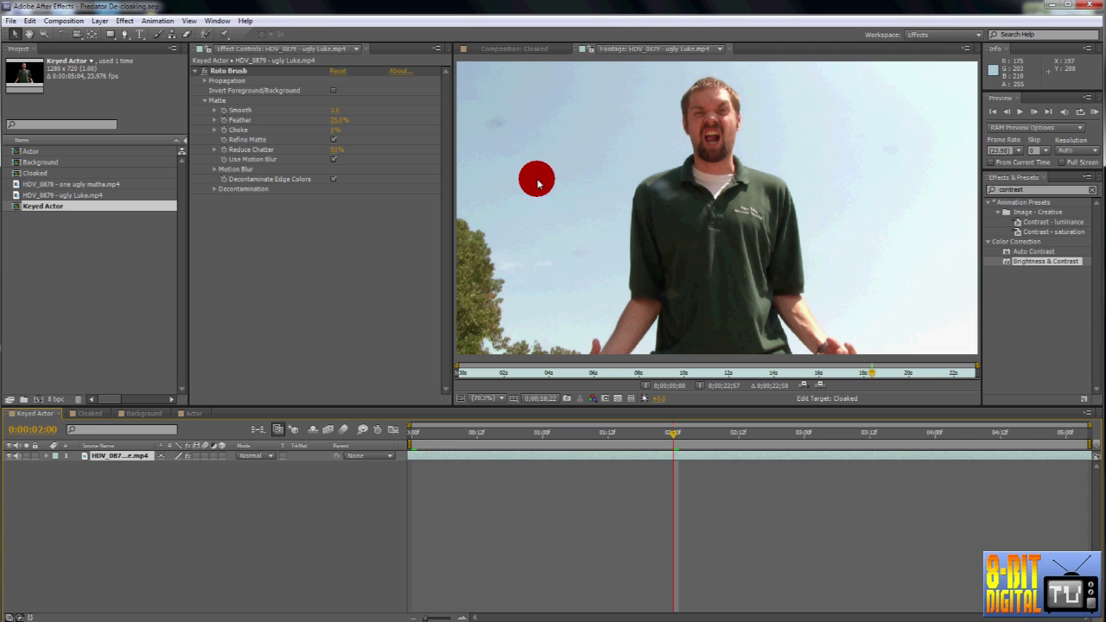
{"action": "left_click", "coordinate": [729, 50]}
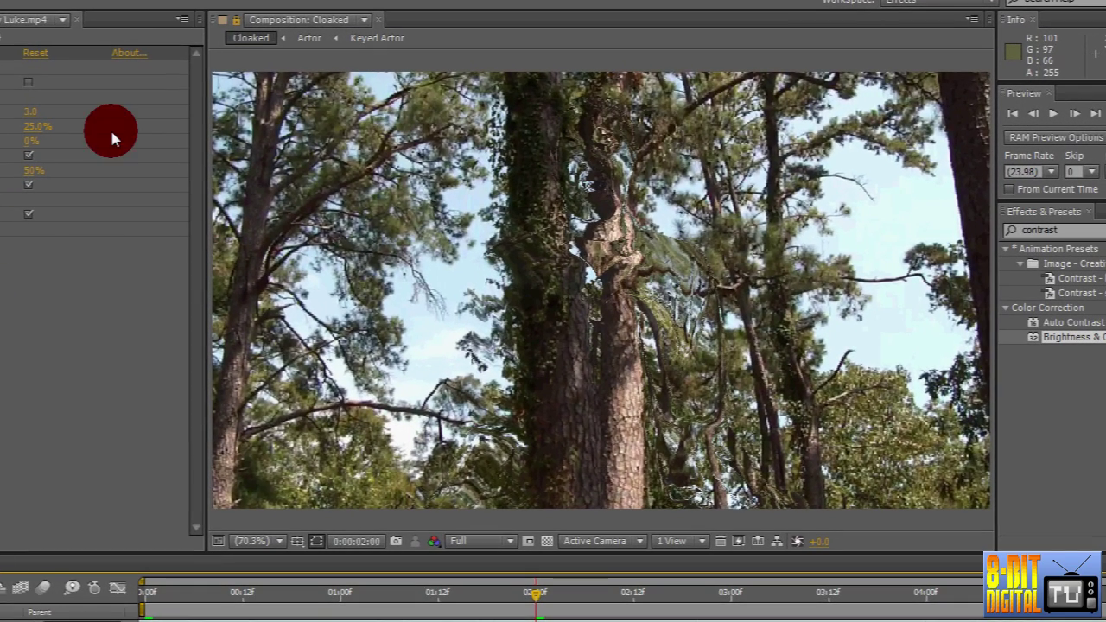
{"action": "left_click", "coordinate": [235, 23]}
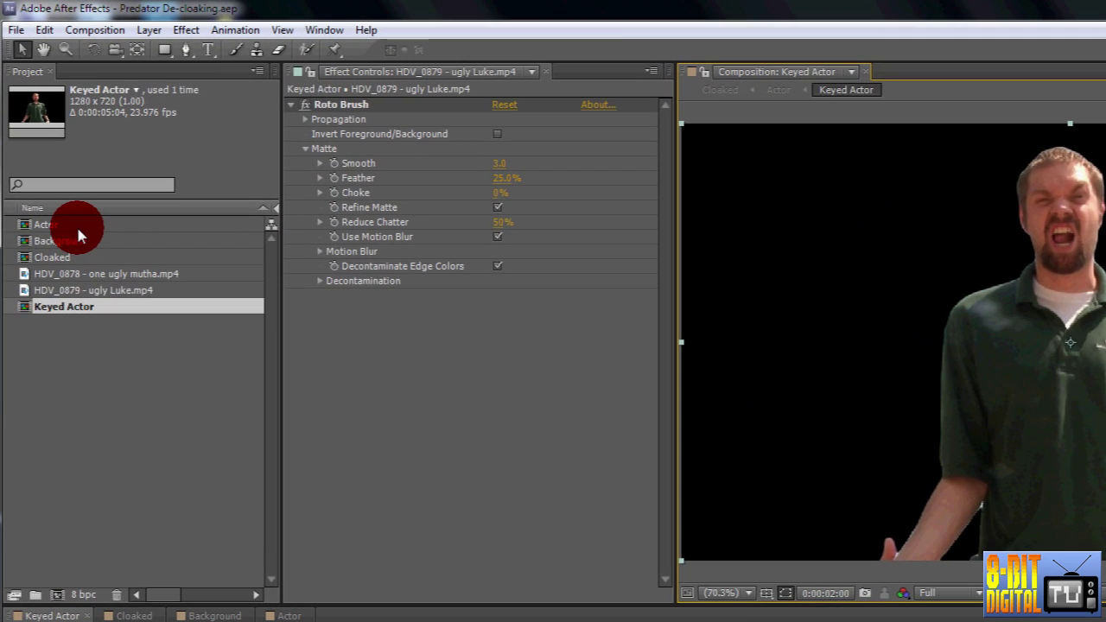
Duplicate the Actor composition with Edit > Duplicate
{"action": "left_click", "coordinate": [72, 221]}
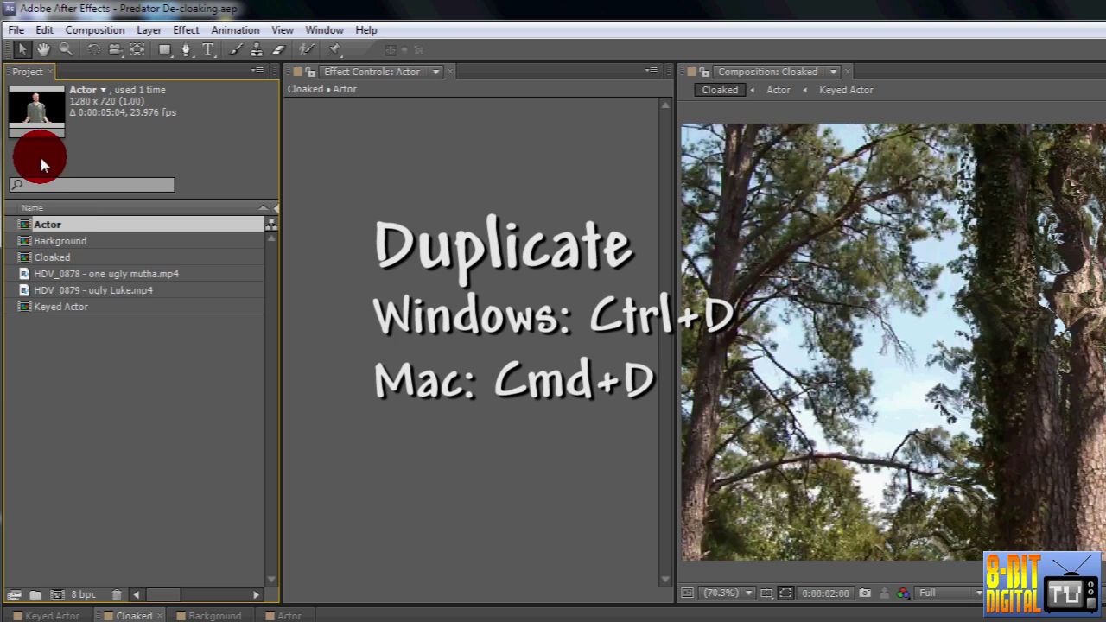
{"action": "left_click", "coordinate": [44, 29]}
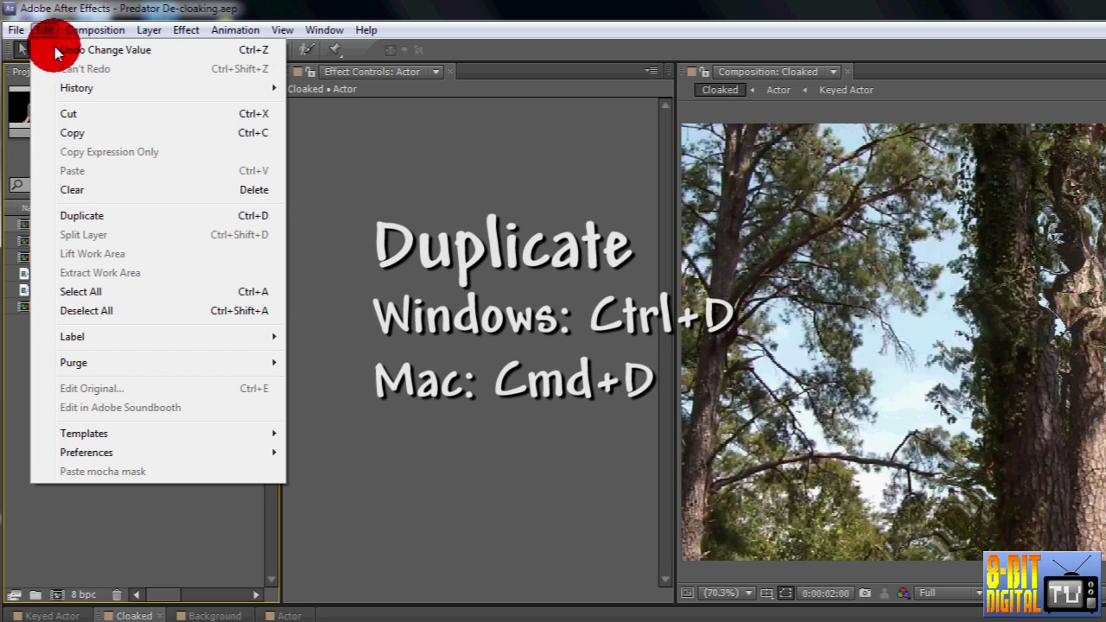
{"action": "left_click", "coordinate": [125, 216]}
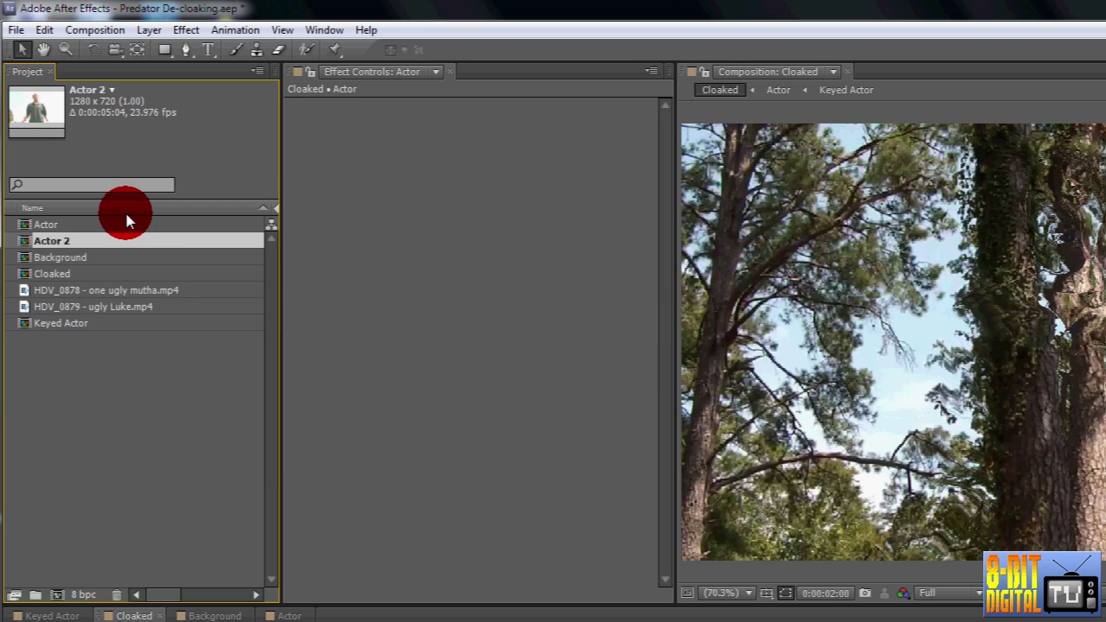
Rename the copy Actor 2 to 'Actor Visible' and open it
{"action": "right_click", "coordinate": [63, 247]}
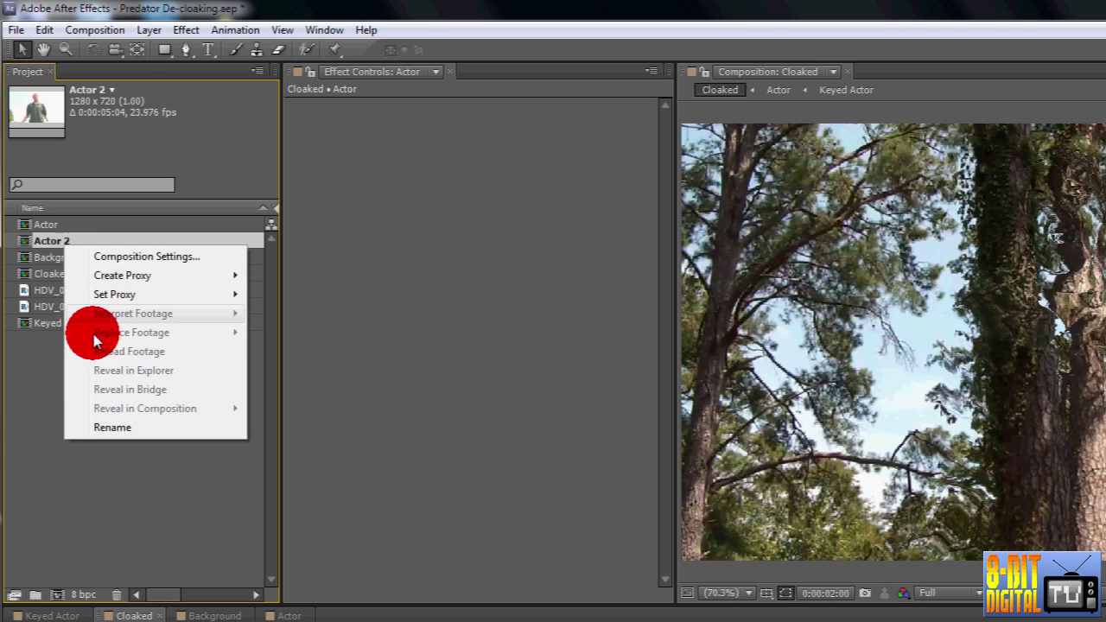
{"action": "left_click", "coordinate": [113, 428]}
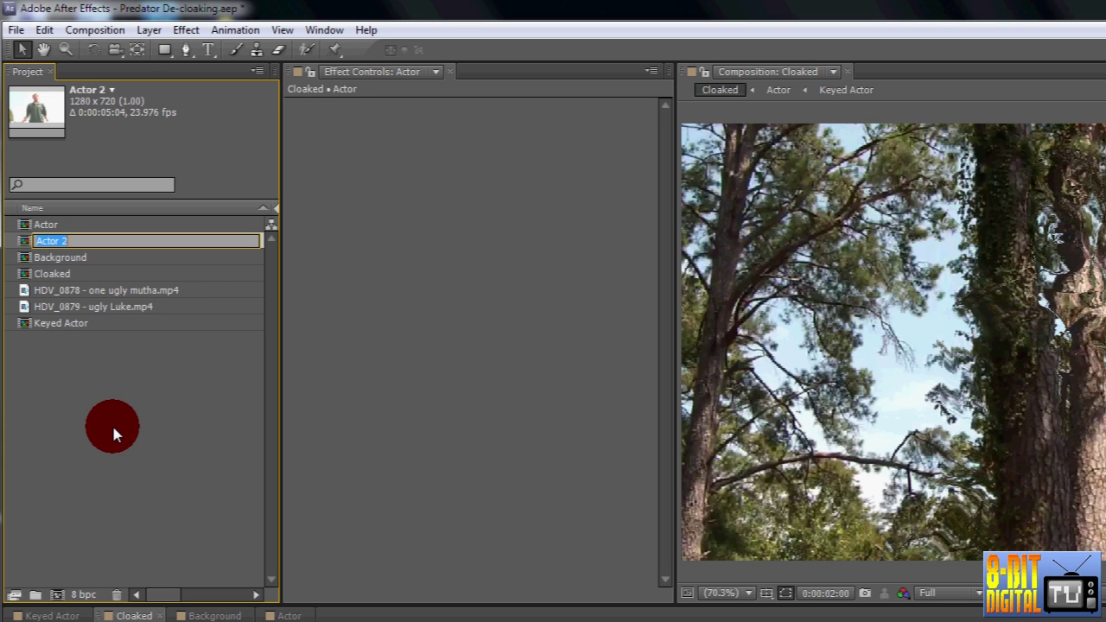
{"action": "key", "text": "End"}
{"action": "key", "text": "BackSpace"}
{"action": "type", "text": "Visible"}
{"action": "key", "text": "Return"}
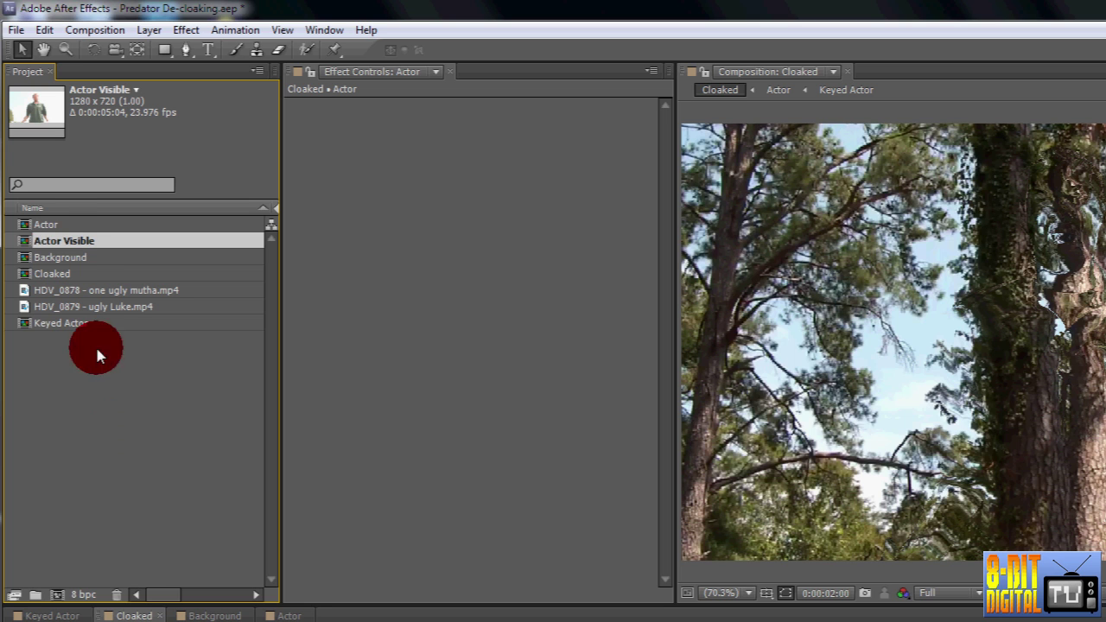
{"action": "double_click", "coordinate": [53, 245]}
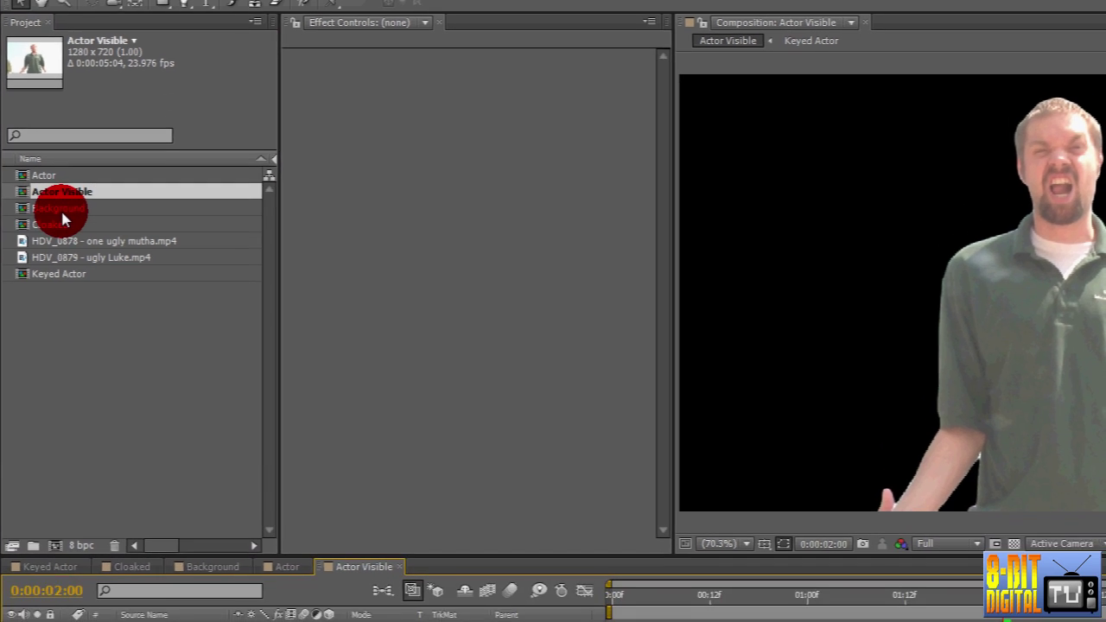
Delete Brightness & Contrast from the Keyed Actor layer, then switch to the Cloaked composition
{"action": "left_click", "coordinate": [182, 599]}
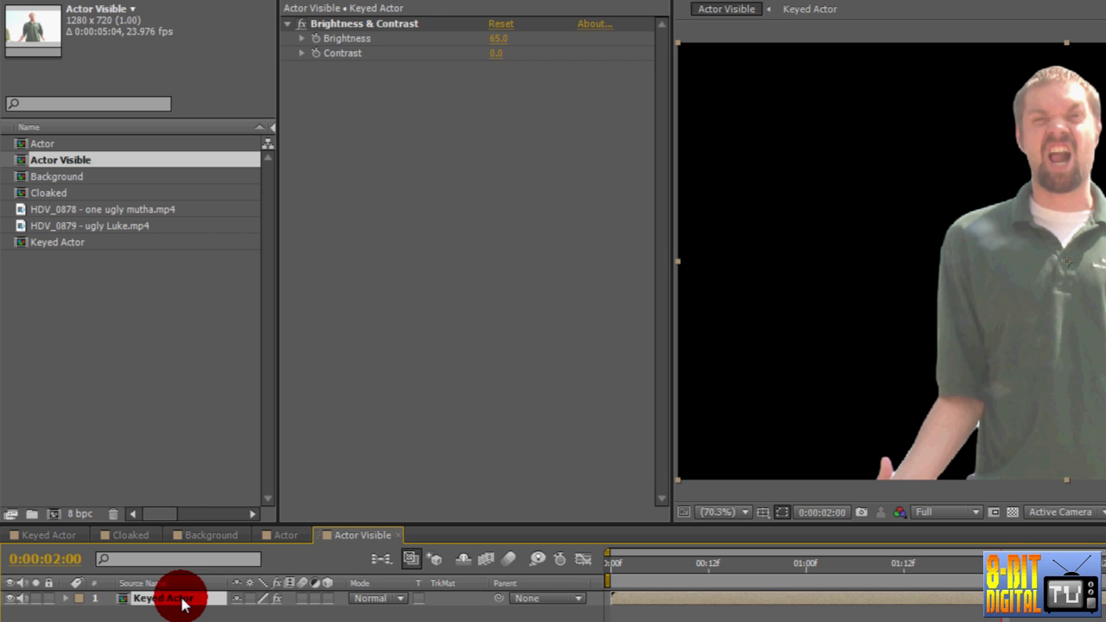
{"action": "left_click", "coordinate": [192, 516]}
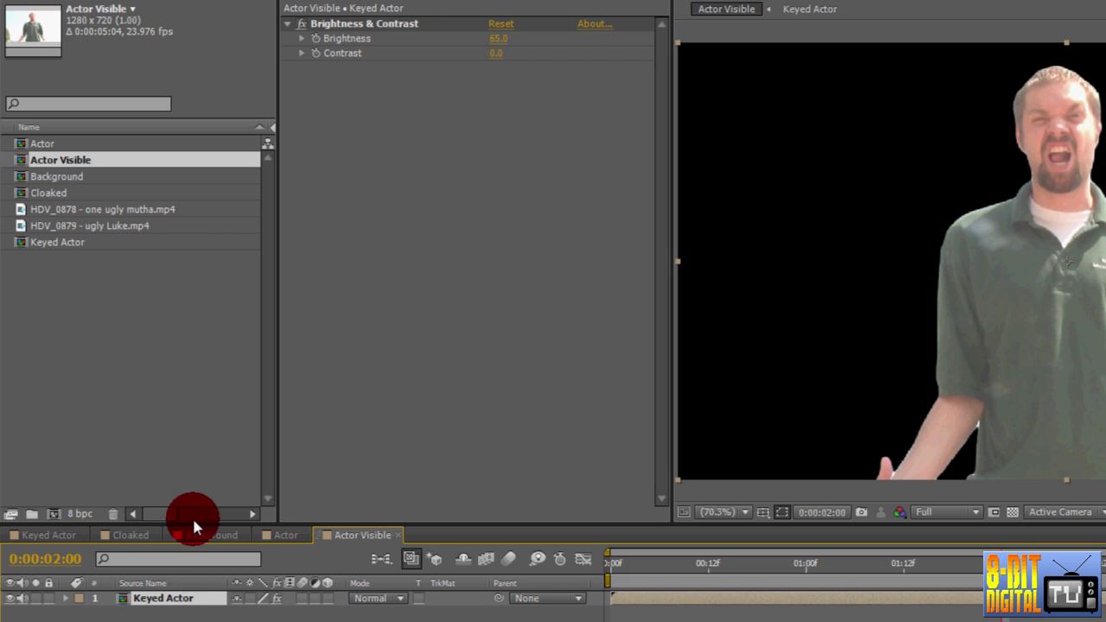
{"action": "left_click", "coordinate": [339, 27]}
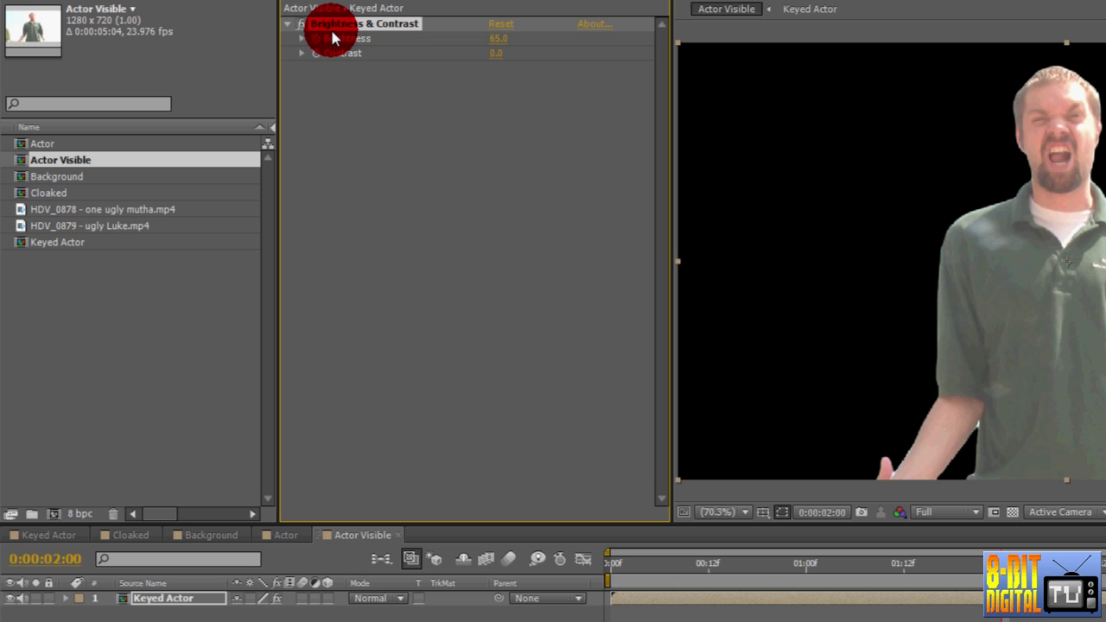
{"action": "key", "text": "Delete"}
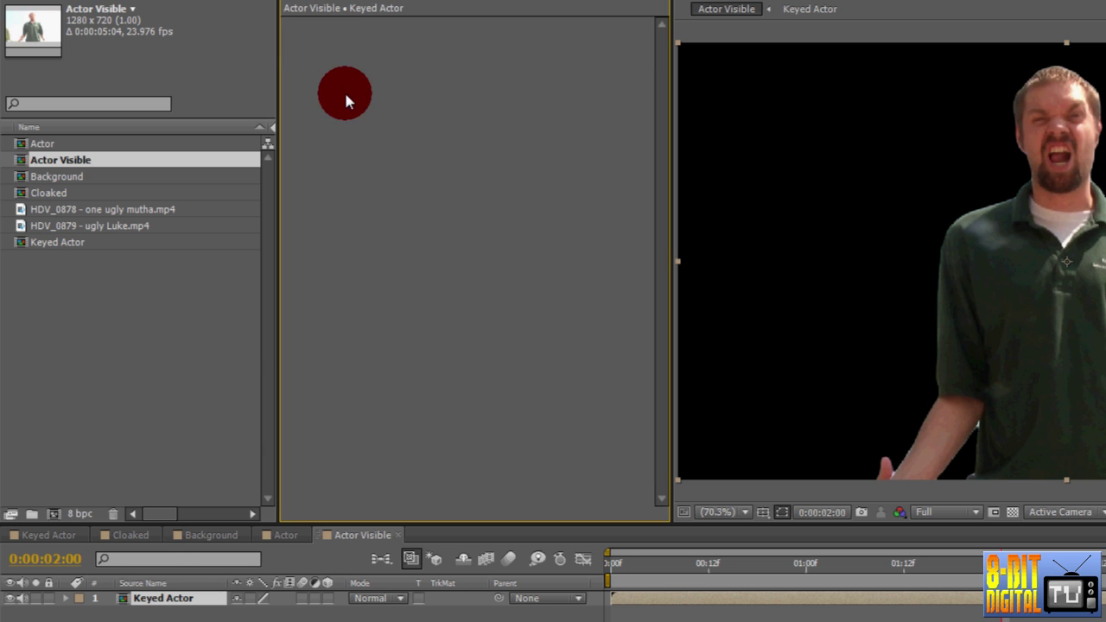
{"action": "left_click", "coordinate": [141, 539]}
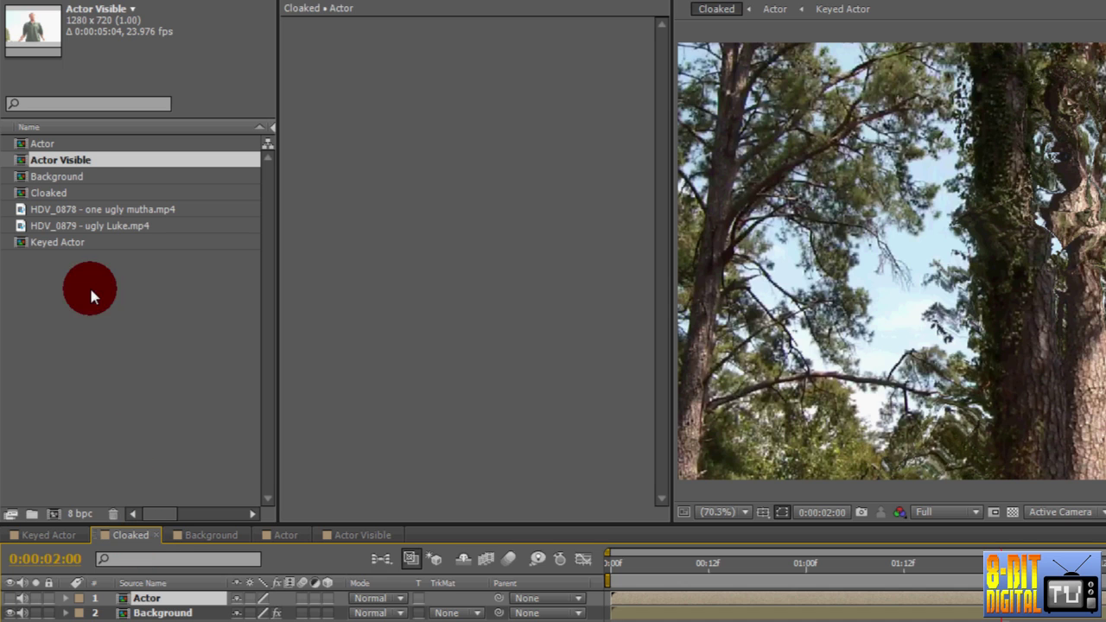
Add Actor Visible as a layer in Cloaked and apply the Levels effect to it
{"action": "left_click_drag", "start_coordinate": [76, 168], "coordinate": [155, 603]}
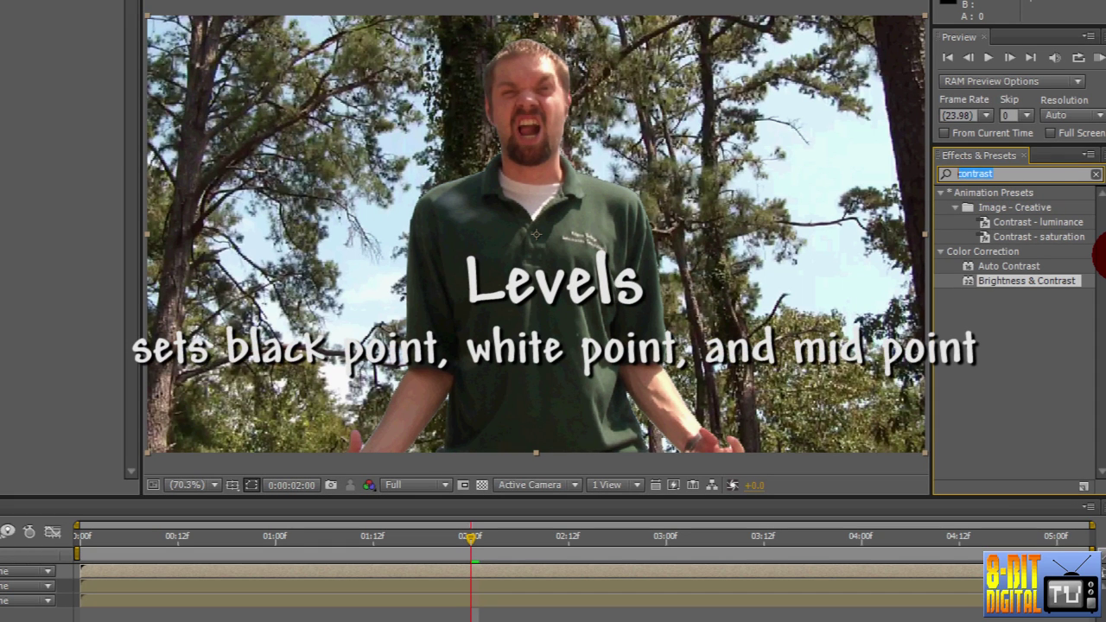
{"action": "type", "text": "levels"}
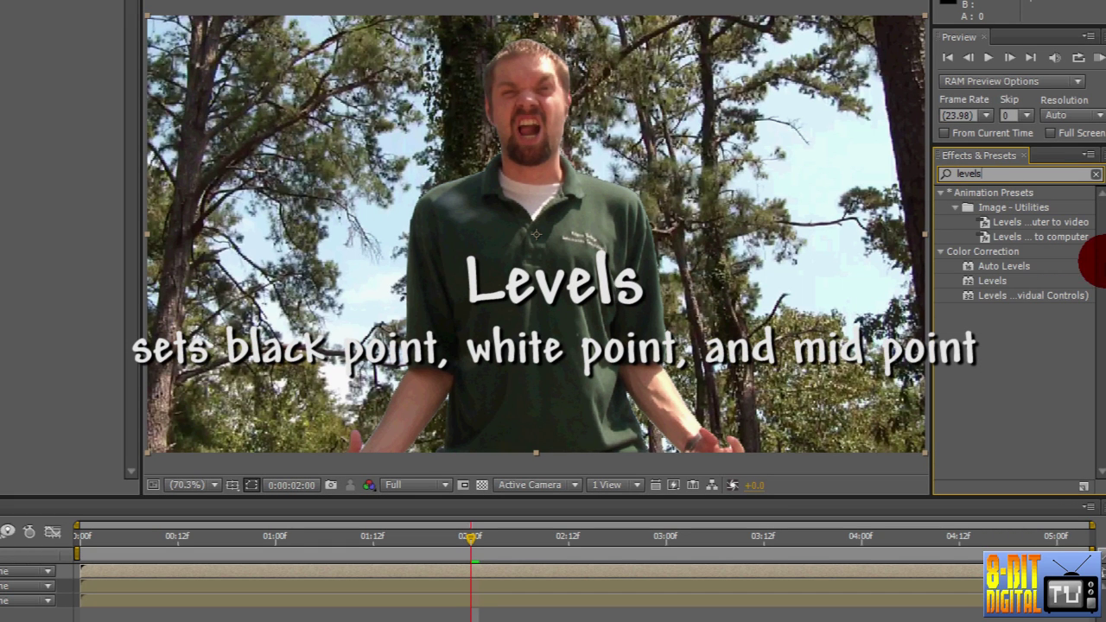
{"action": "left_click", "coordinate": [998, 283]}
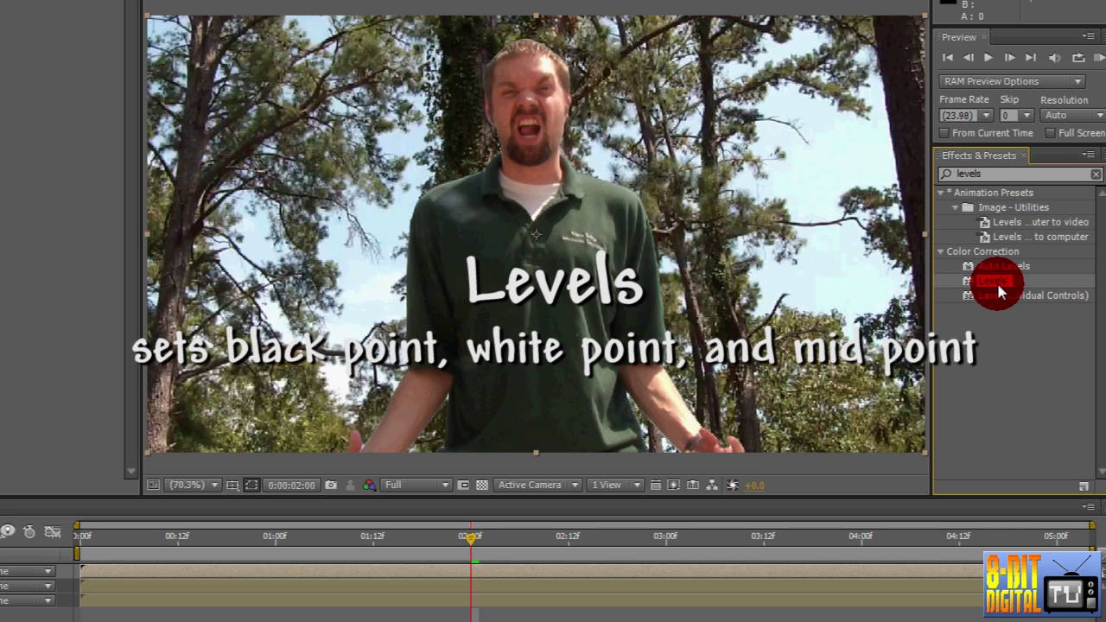
{"action": "left_click_drag", "start_coordinate": [996, 280], "coordinate": [478, 303]}
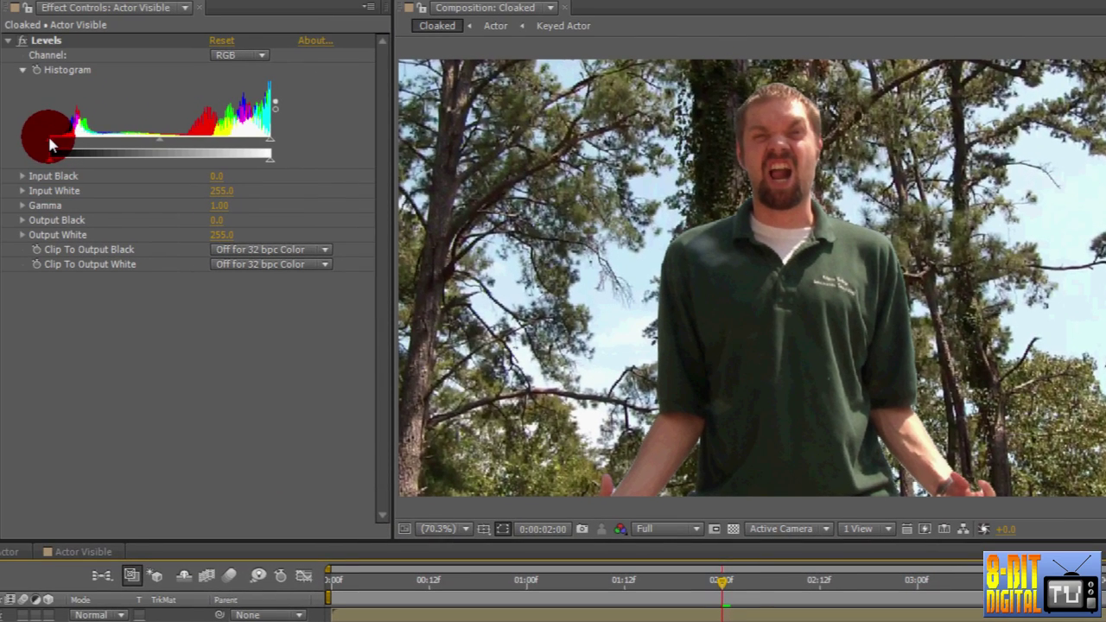
Tune Levels to Input Black 8, Input White 255 and Gamma 0.80
{"action": "mouse_move", "coordinate": [50, 140]}
{"action": "left_mouse_down"}
{"action": "mouse_move", "coordinate": [82, 141]}
{"action": "mouse_move", "coordinate": [38, 150]}
{"action": "left_mouse_up"}
{"action": "left_click", "coordinate": [216, 179]}
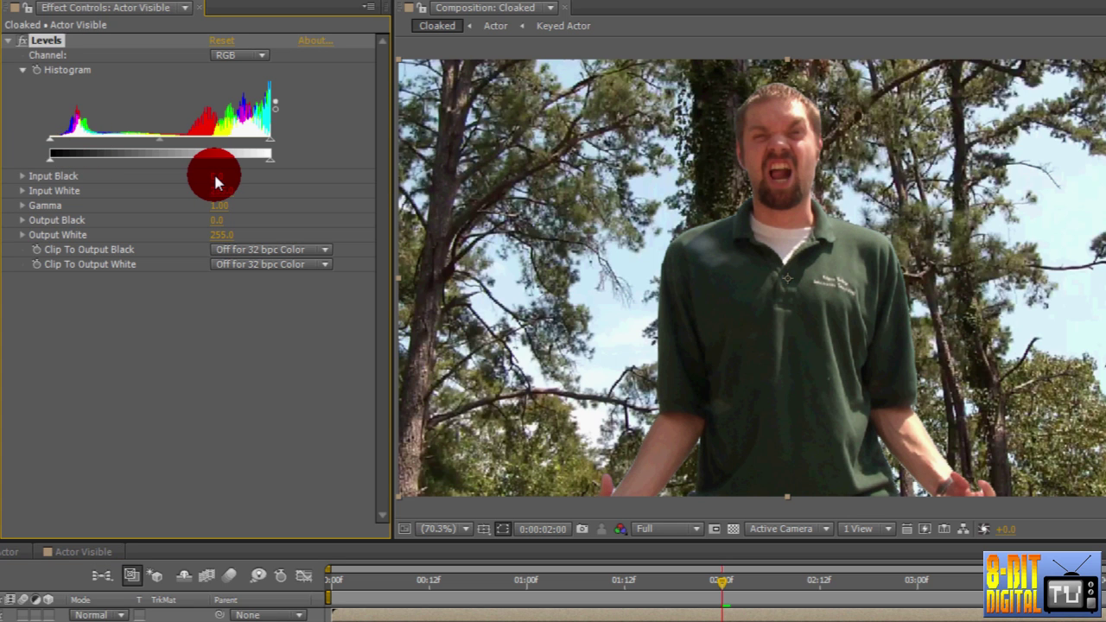
{"action": "left_click_drag", "start_coordinate": [216, 180], "coordinate": [222, 185]}
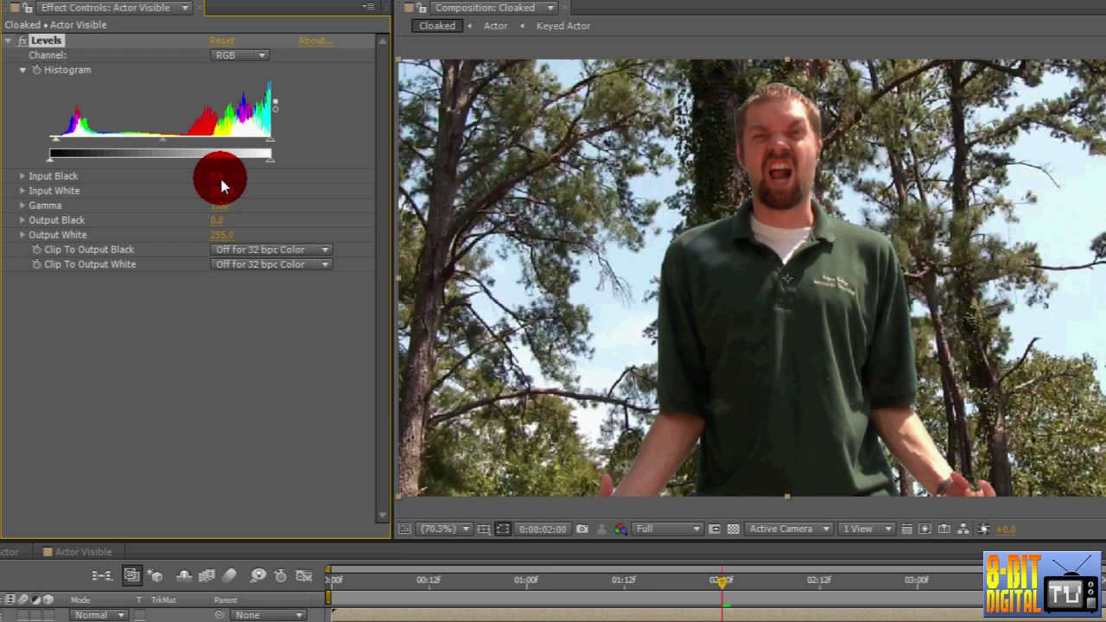
{"action": "left_click", "coordinate": [218, 177]}
{"action": "left_click", "coordinate": [408, 337]}
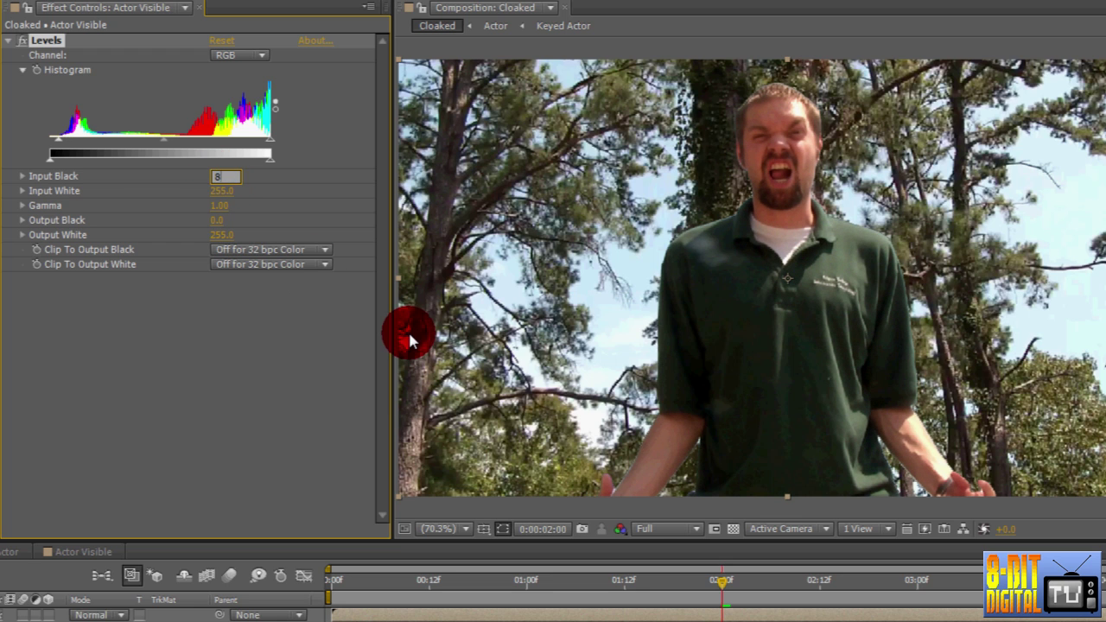
{"action": "left_click_drag", "start_coordinate": [378, 327], "coordinate": [360, 315]}
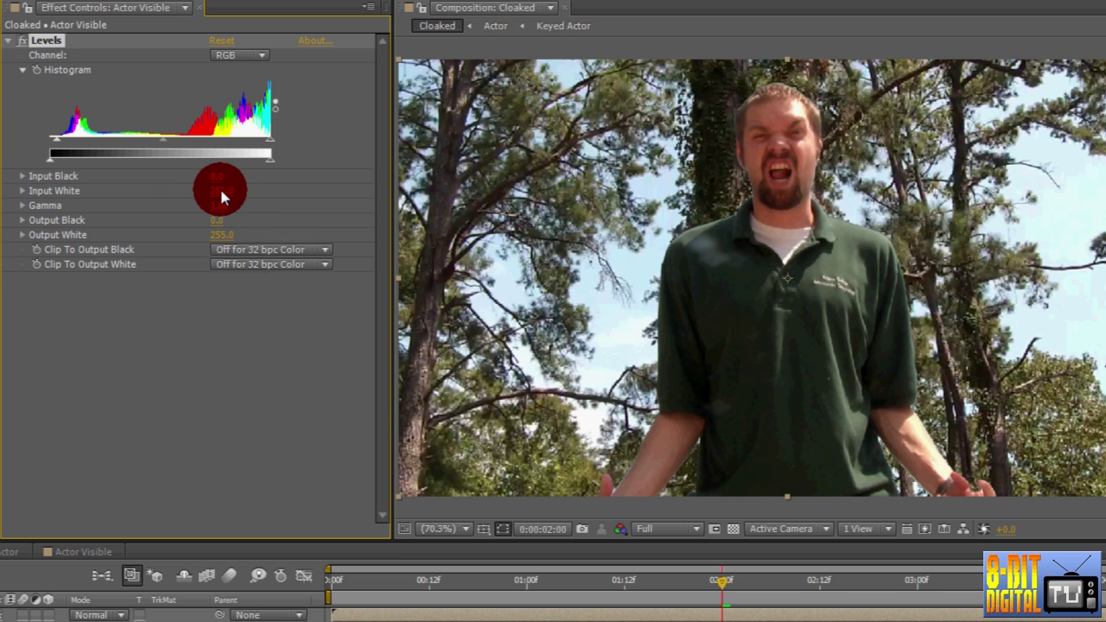
{"action": "mouse_move", "coordinate": [221, 197]}
{"action": "left_mouse_down"}
{"action": "mouse_move", "coordinate": [285, 186]}
{"action": "mouse_move", "coordinate": [222, 185]}
{"action": "mouse_move", "coordinate": [273, 186]}
{"action": "mouse_move", "coordinate": [230, 195]}
{"action": "left_mouse_up"}
{"action": "left_click_drag", "start_coordinate": [223, 224], "coordinate": [207, 208]}
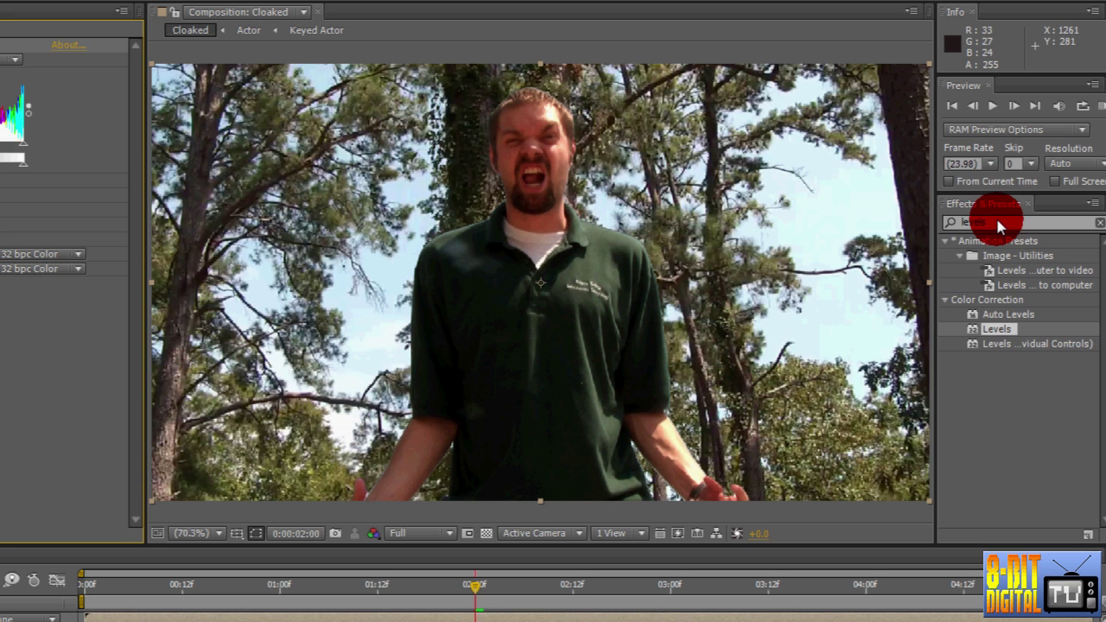
Apply Hue/Saturation to Actor Visible and drag Master Saturation down to -20
{"action": "left_click", "coordinate": [998, 223]}
{"action": "type", "text": "saturatio"}
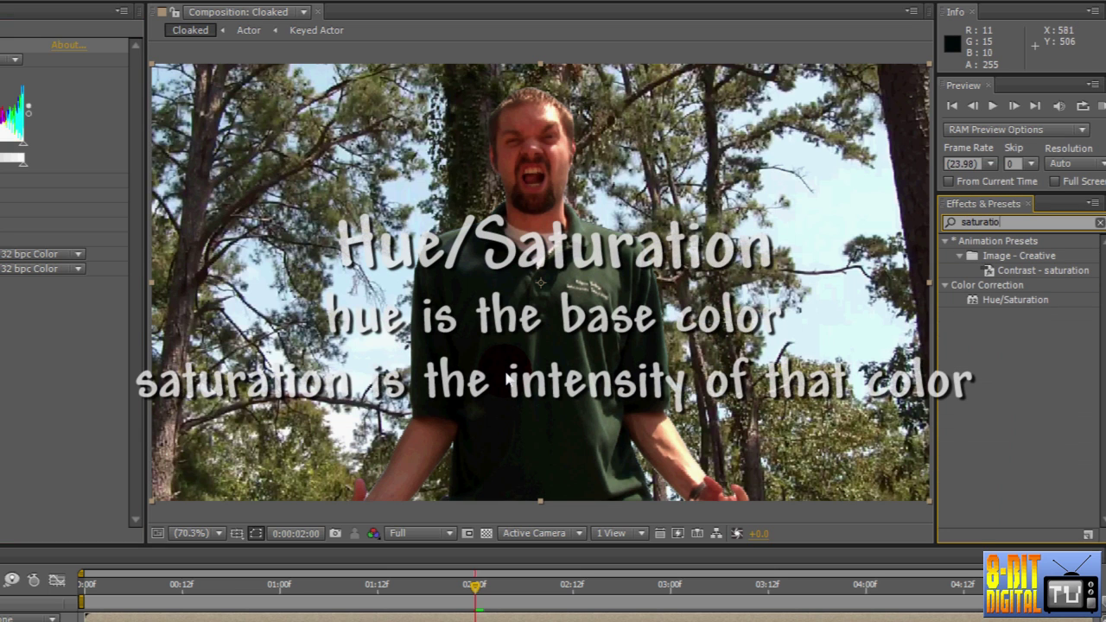
{"action": "type", "text": "n"}
{"action": "left_click", "coordinate": [985, 301]}
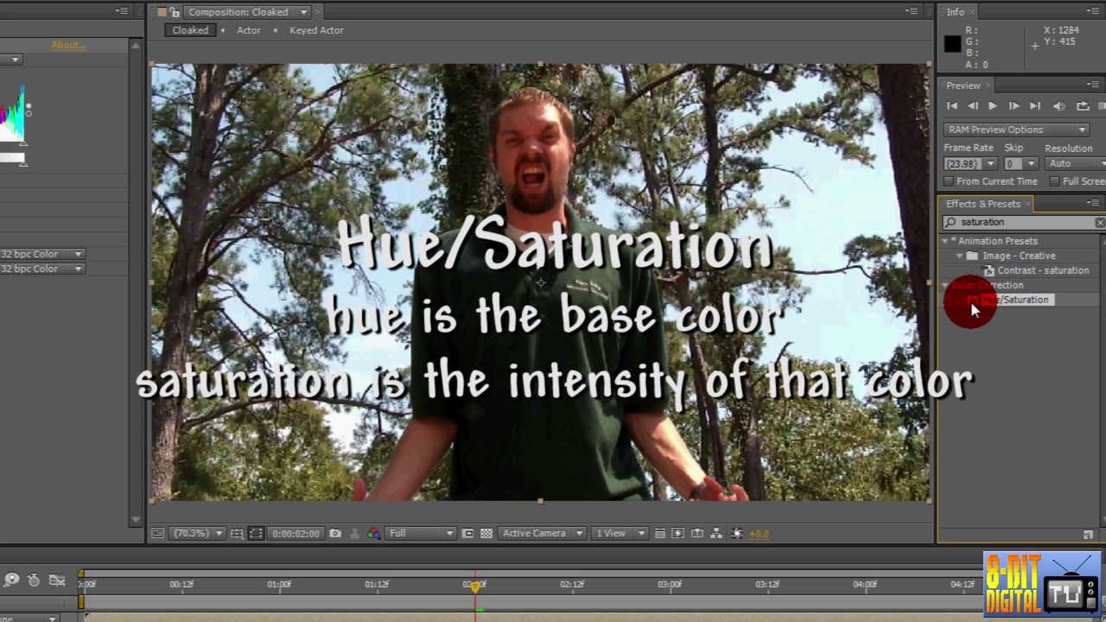
{"action": "left_click_drag", "start_coordinate": [972, 309], "coordinate": [790, 346]}
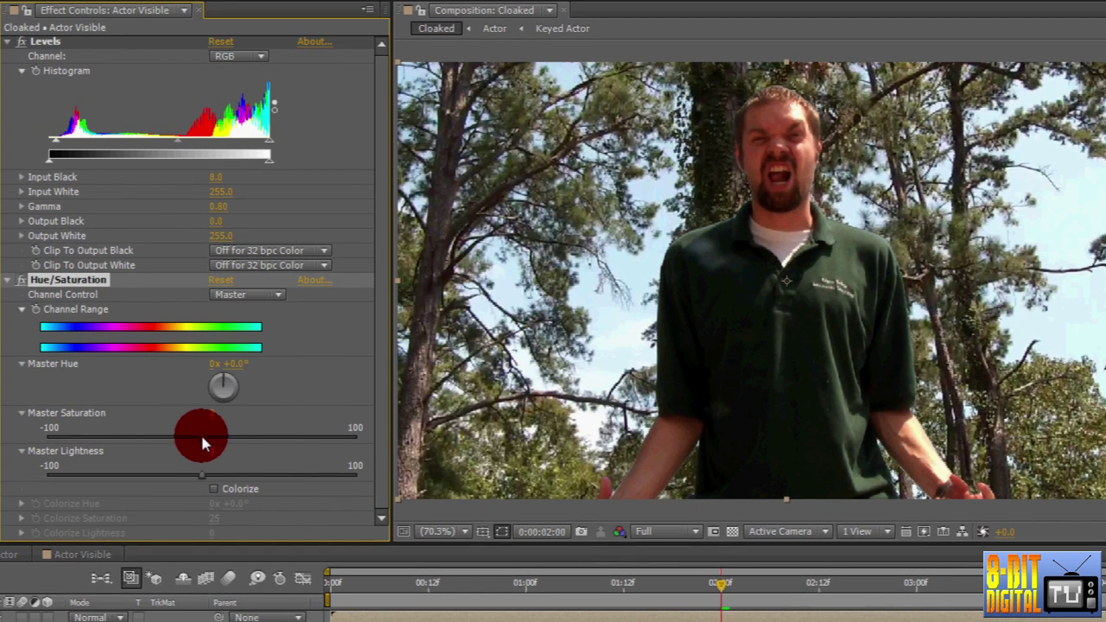
{"action": "left_click_drag", "start_coordinate": [200, 439], "coordinate": [165, 441]}
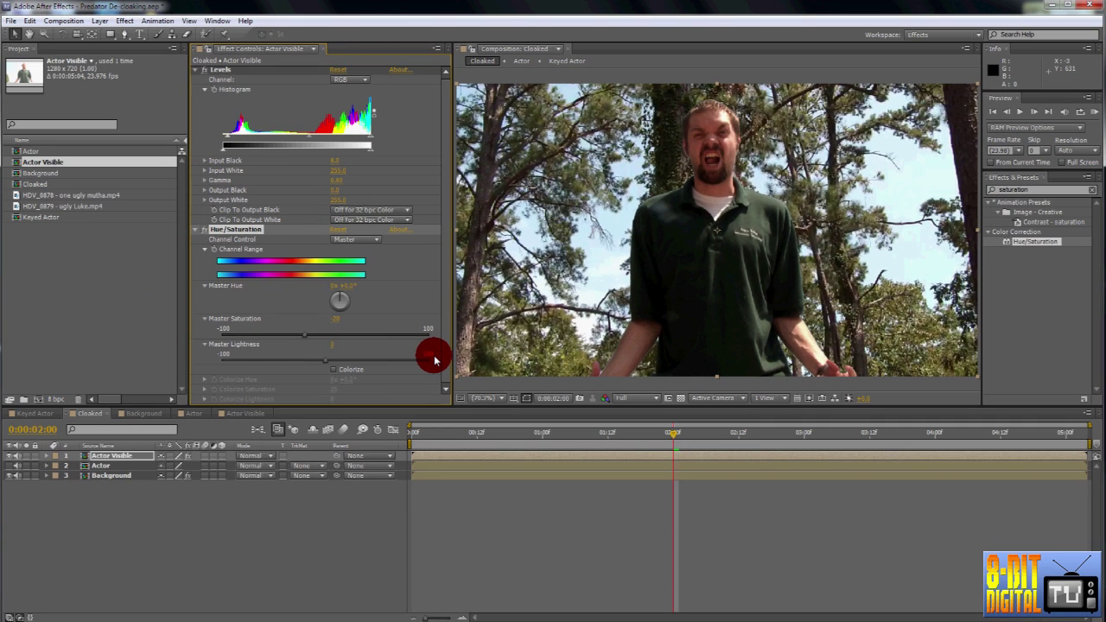
{"action": "left_click", "coordinate": [188, 462]}
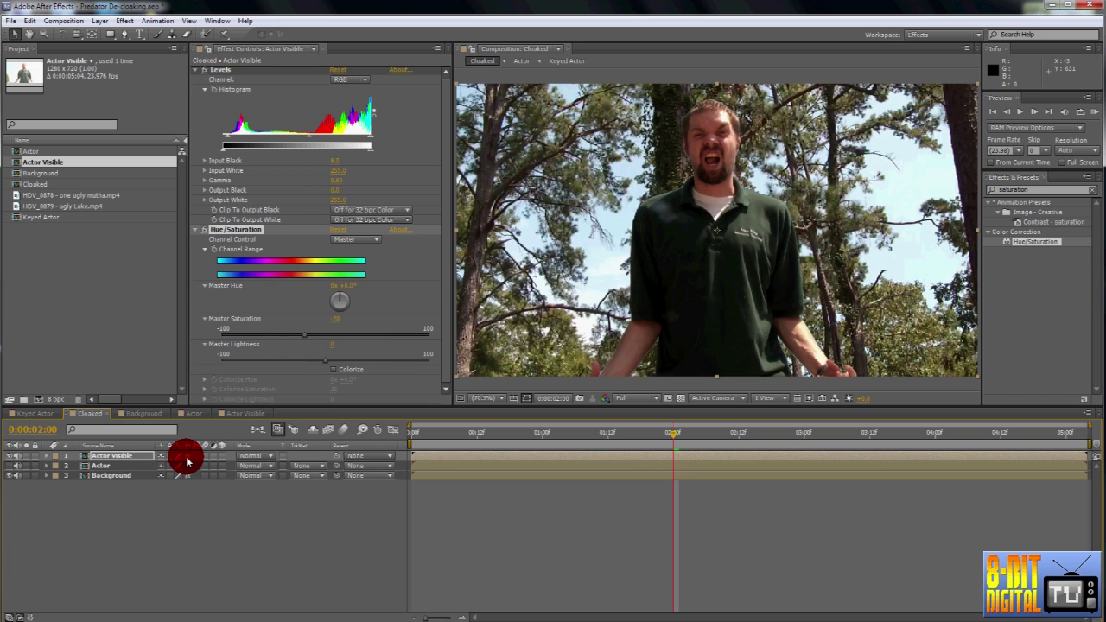
Compare the layer's effects, then set Actor Visible's Opacity to 0%
{"action": "left_click", "coordinate": [188, 461]}
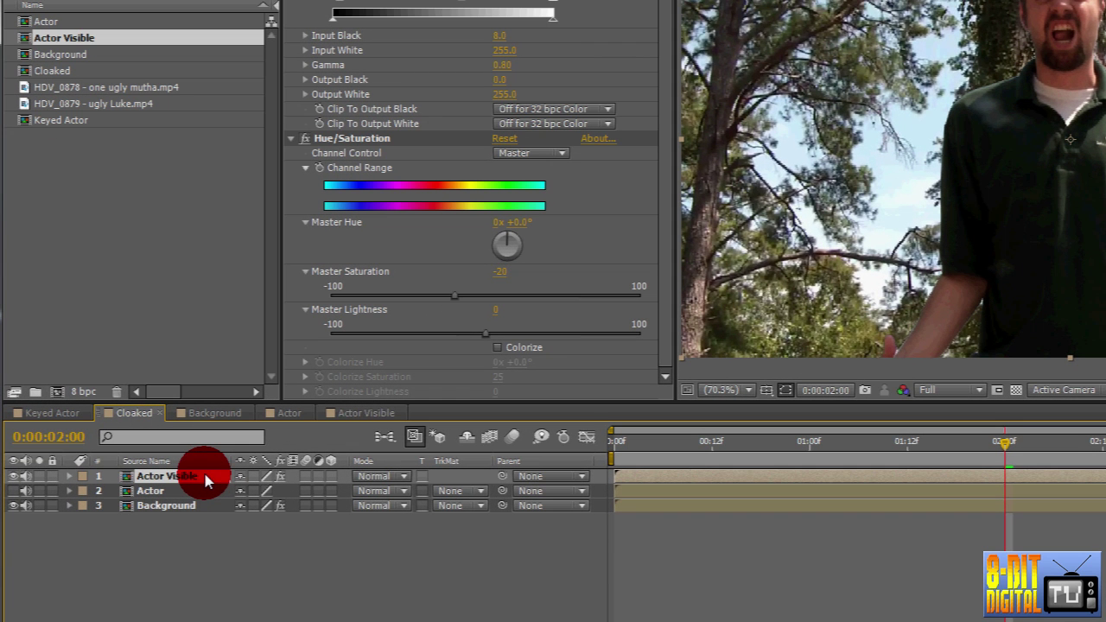
{"action": "key", "text": "t"}
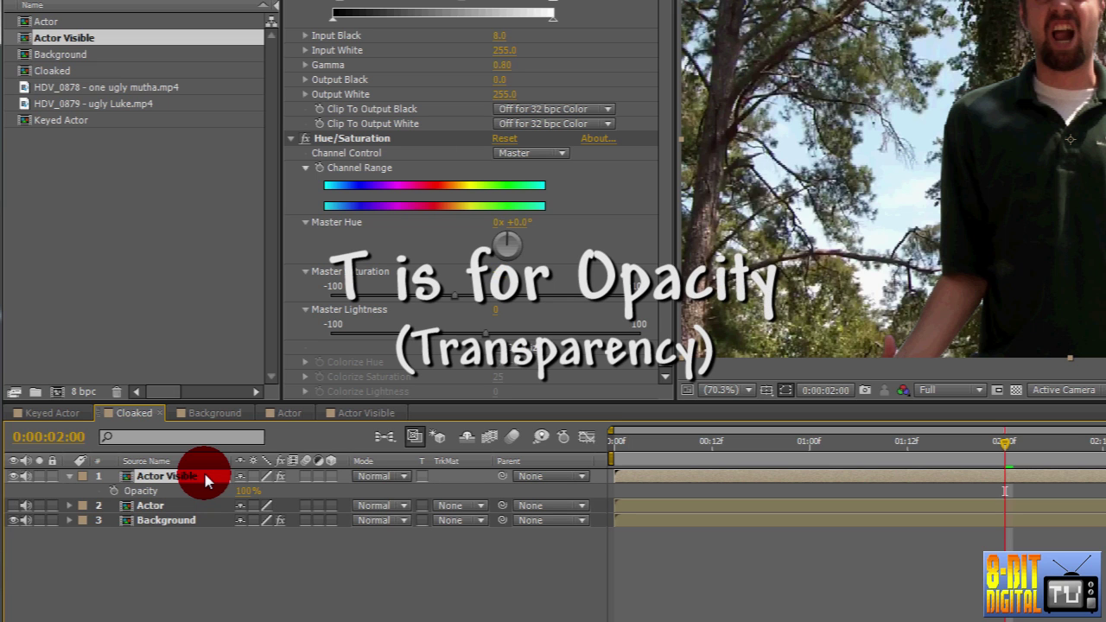
{"action": "left_click", "coordinate": [69, 480]}
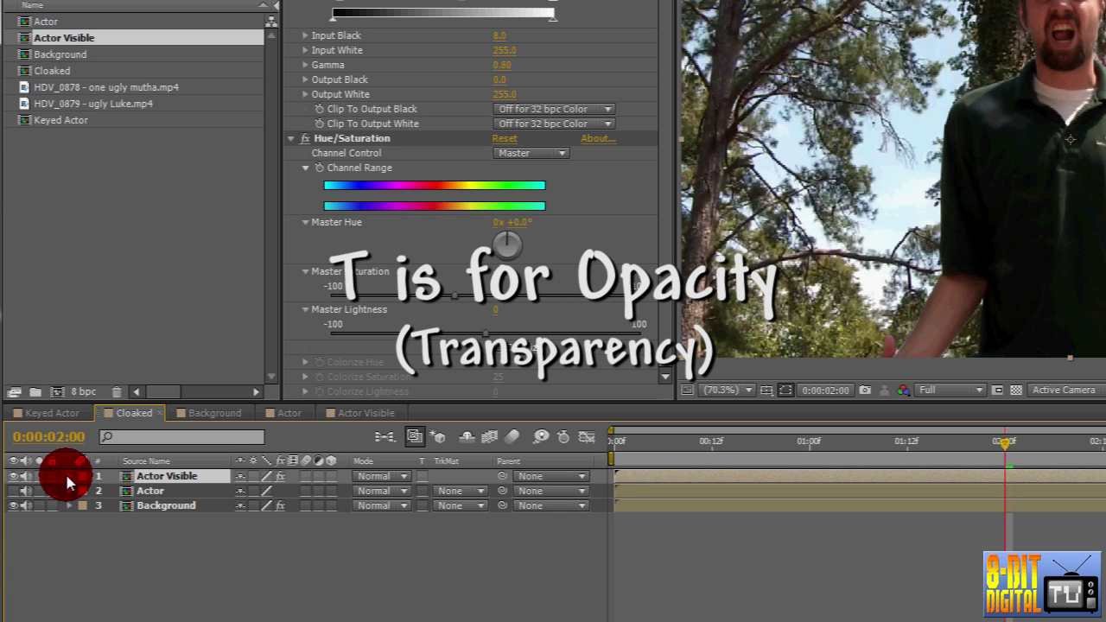
{"action": "left_click", "coordinate": [69, 477]}
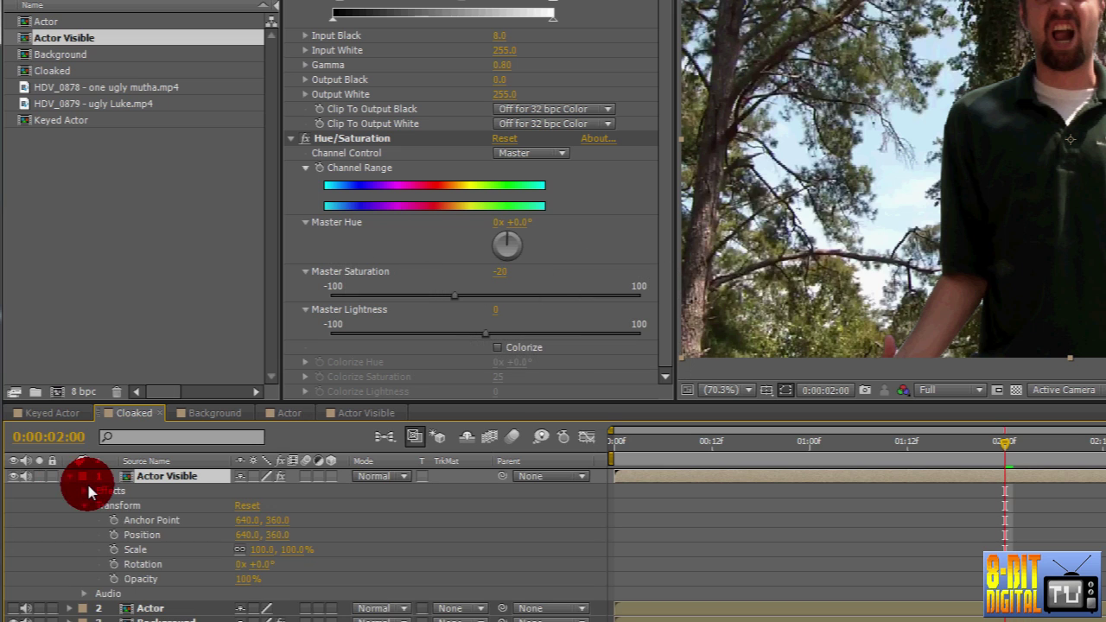
{"action": "left_click", "coordinate": [247, 580]}
{"action": "type", "text": "0"}
{"action": "key", "text": "Return"}
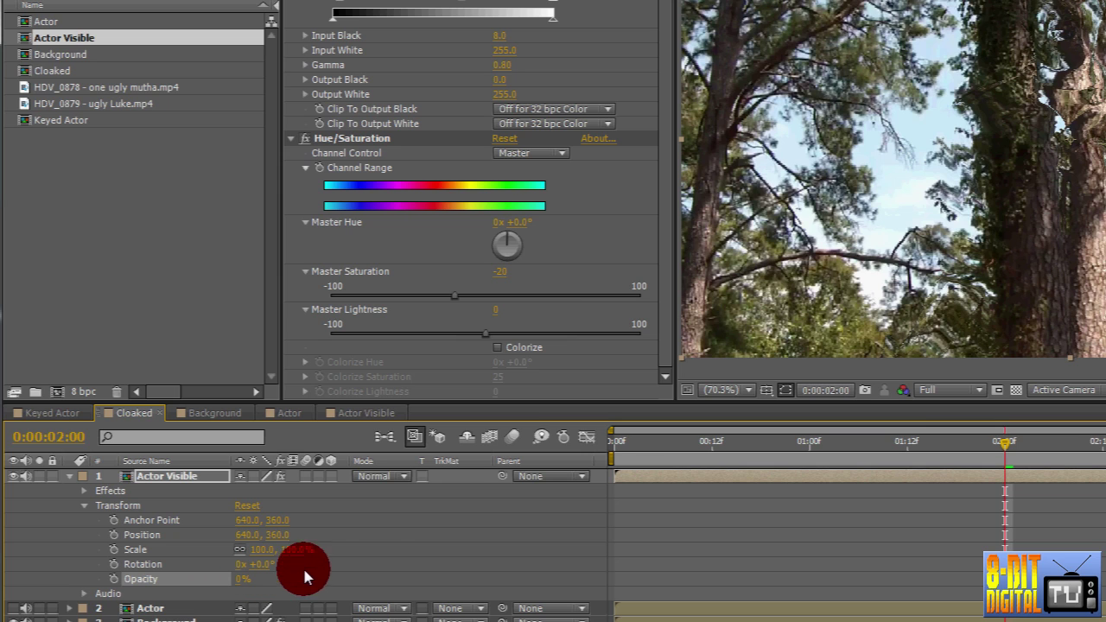
Keyframe Opacity 0% at 01:12 and 100% at 02:01, narrowing the work area around them
{"action": "left_click", "coordinate": [905, 443]}
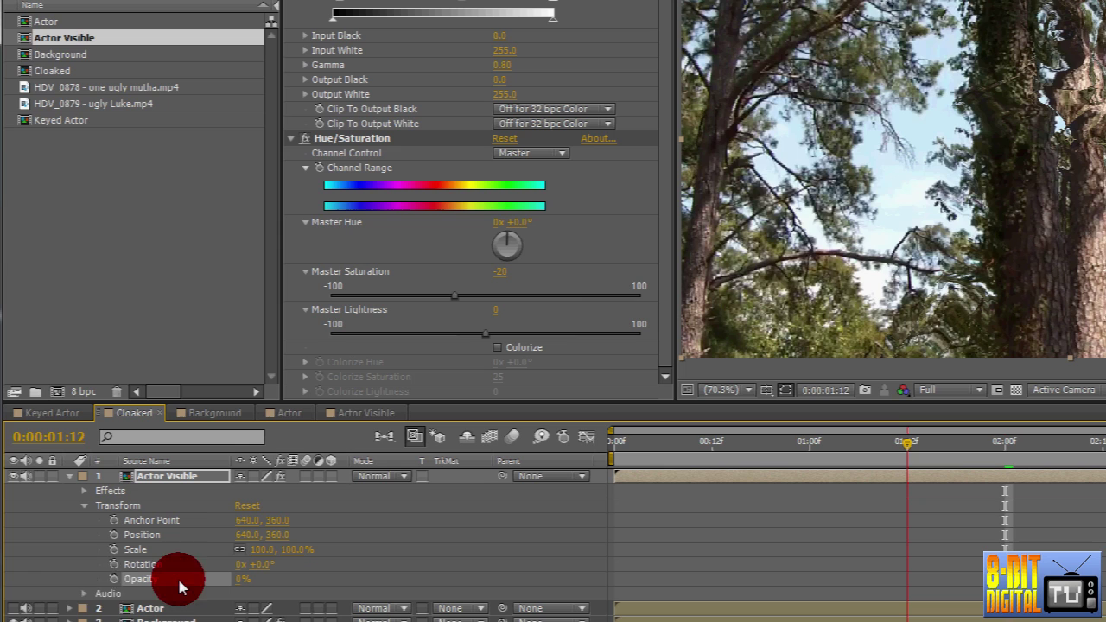
{"action": "left_click", "coordinate": [114, 579]}
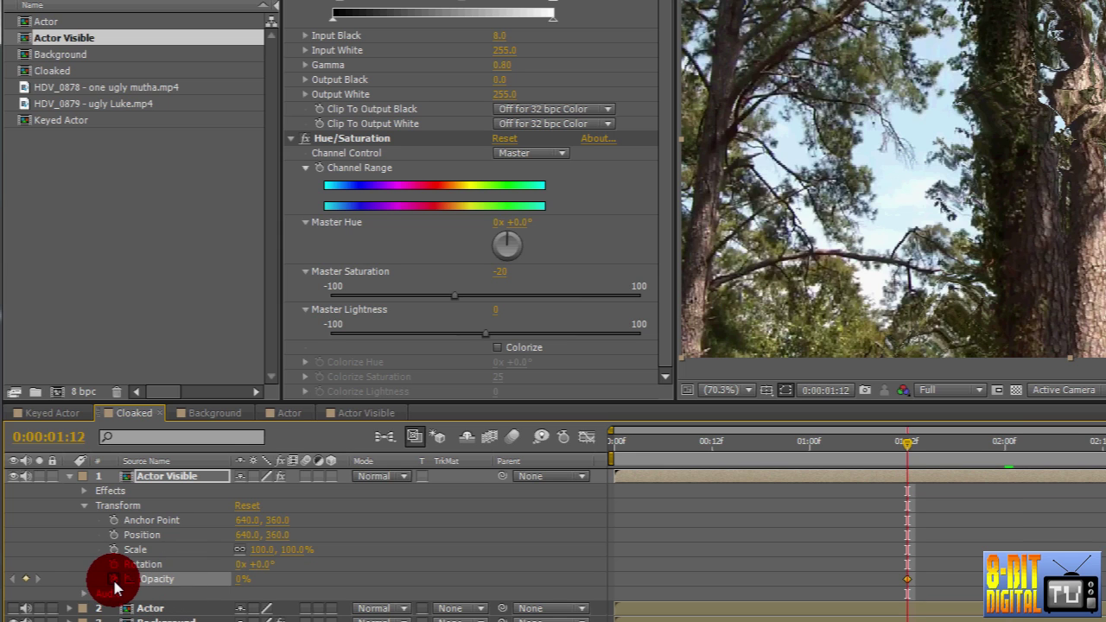
{"action": "left_click_drag", "start_coordinate": [907, 447], "coordinate": [1014, 452]}
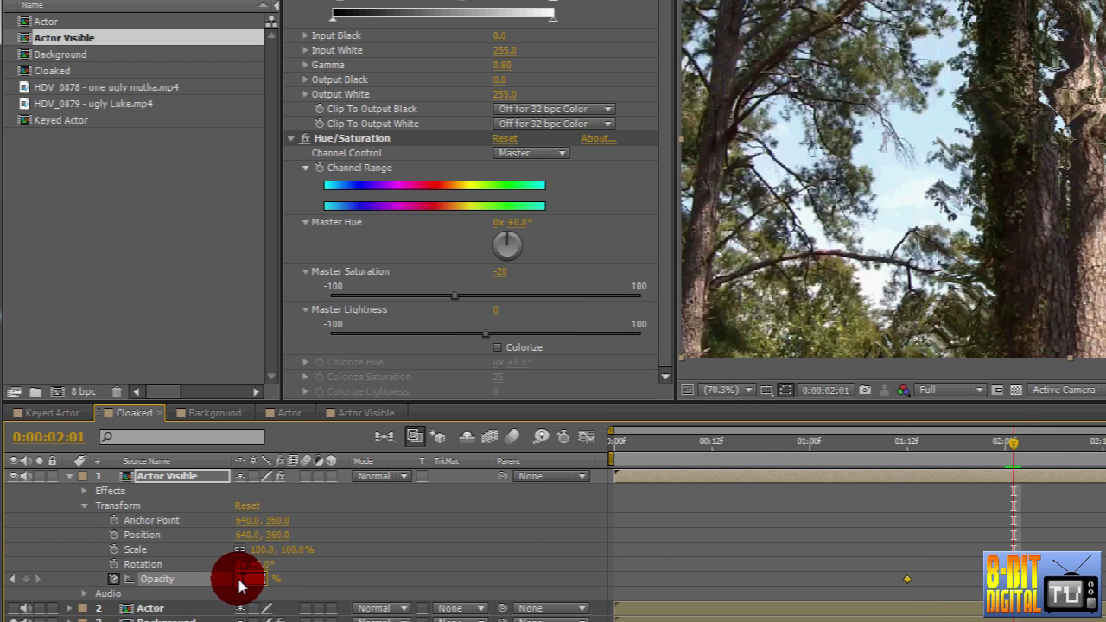
{"action": "left_click", "coordinate": [245, 582]}
{"action": "type", "text": "100"}
{"action": "key", "text": "Return"}
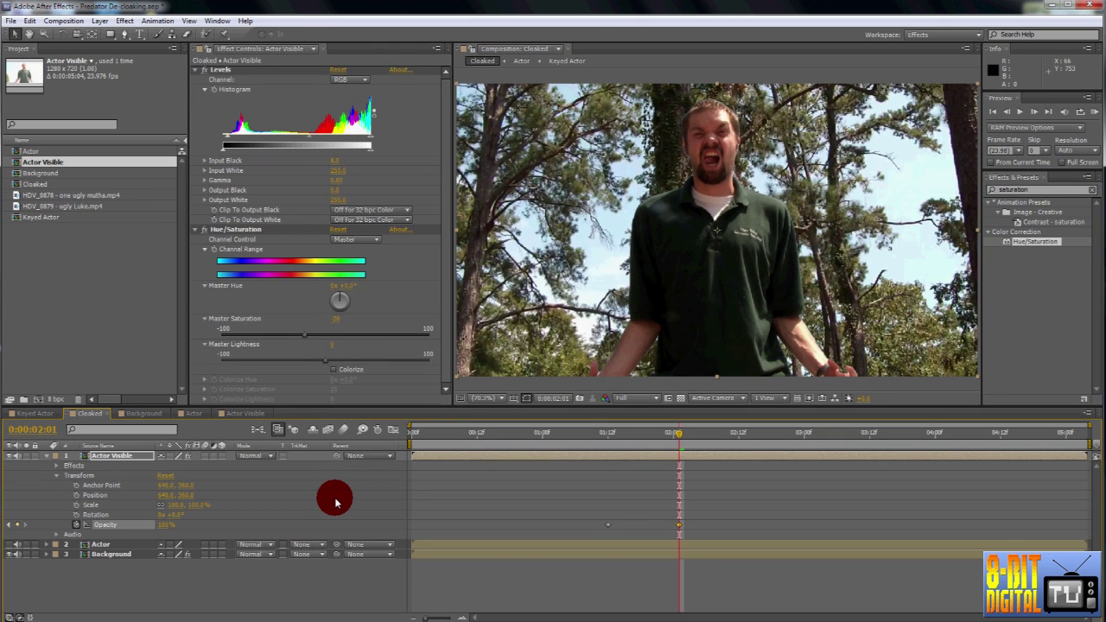
{"action": "left_click_drag", "start_coordinate": [410, 448], "coordinate": [595, 448]}
{"action": "left_click_drag", "start_coordinate": [1090, 451], "coordinate": [696, 499]}
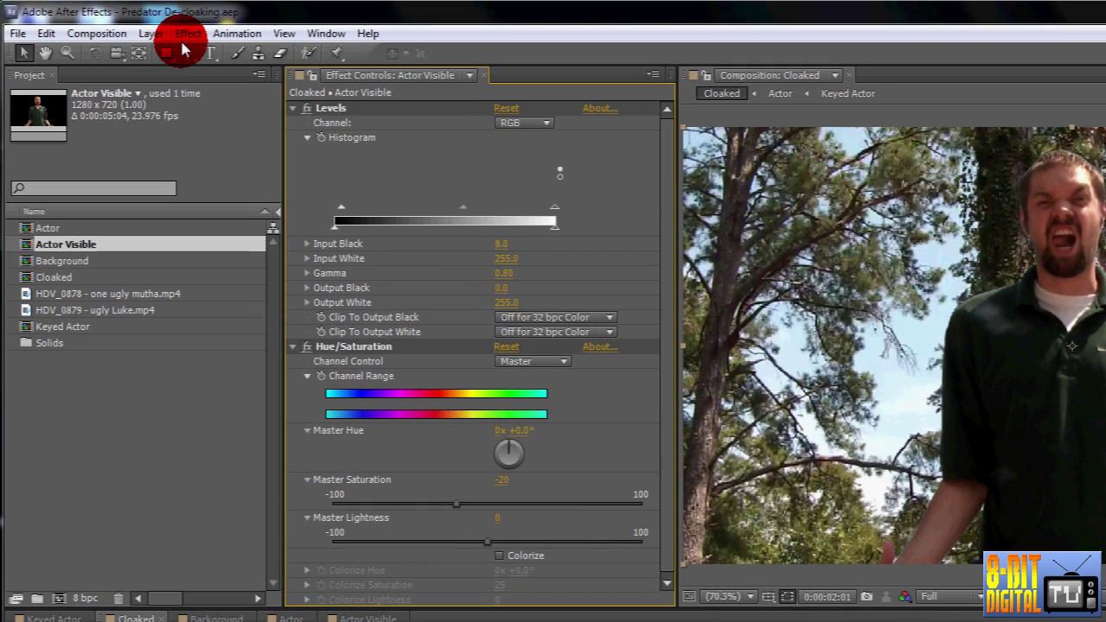
Create a comp-size 1280×720 black (000000) solid named Fractal Fade
{"action": "left_click", "coordinate": [153, 34]}
{"action": "mouse_move", "coordinate": [230, 52]}
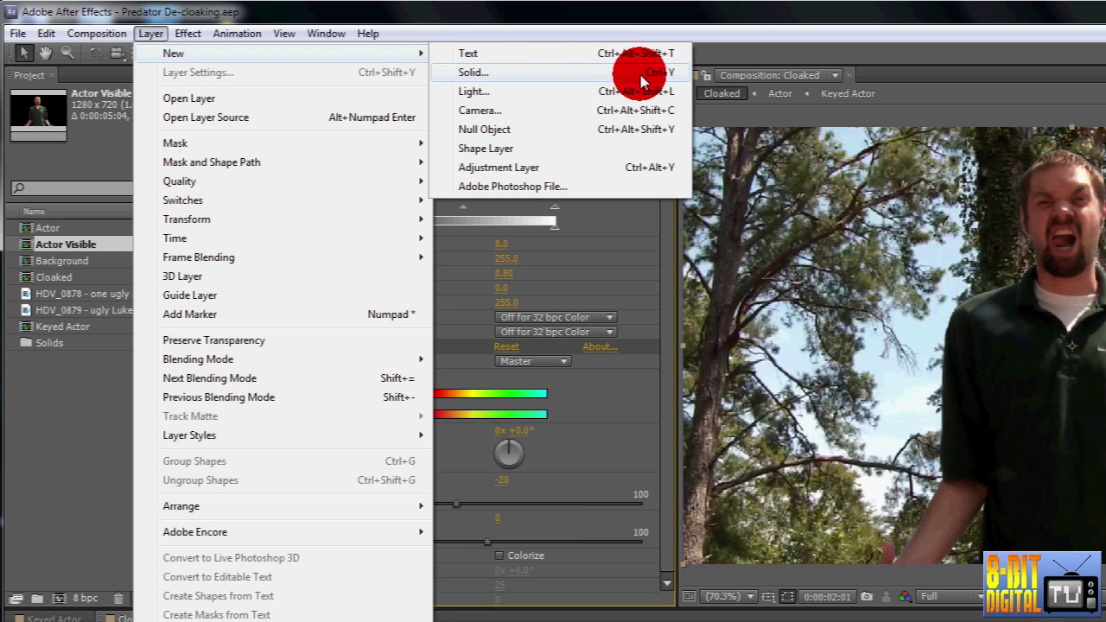
{"action": "left_click", "coordinate": [573, 74]}
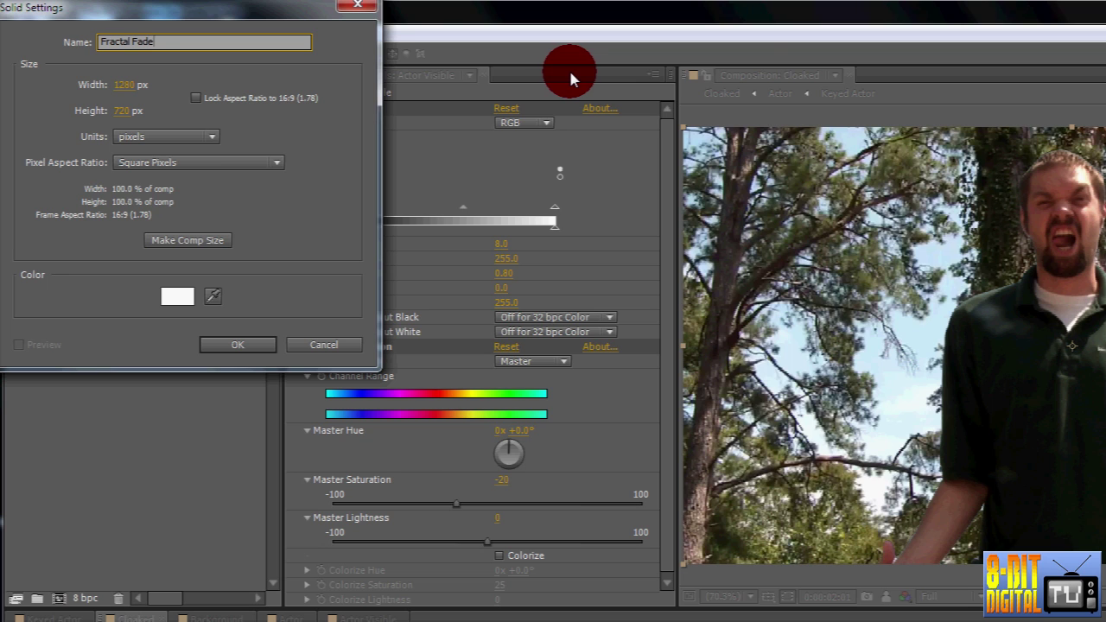
{"action": "left_click", "coordinate": [199, 242]}
{"action": "left_click", "coordinate": [180, 298]}
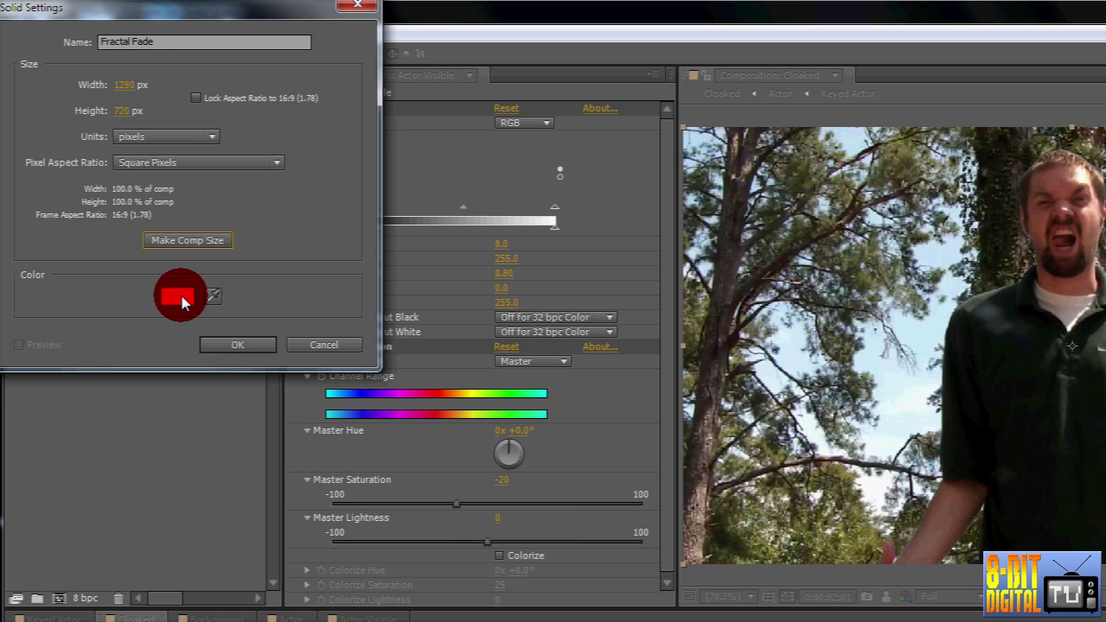
{"action": "left_click_drag", "start_coordinate": [52, 151], "coordinate": [110, 271]}
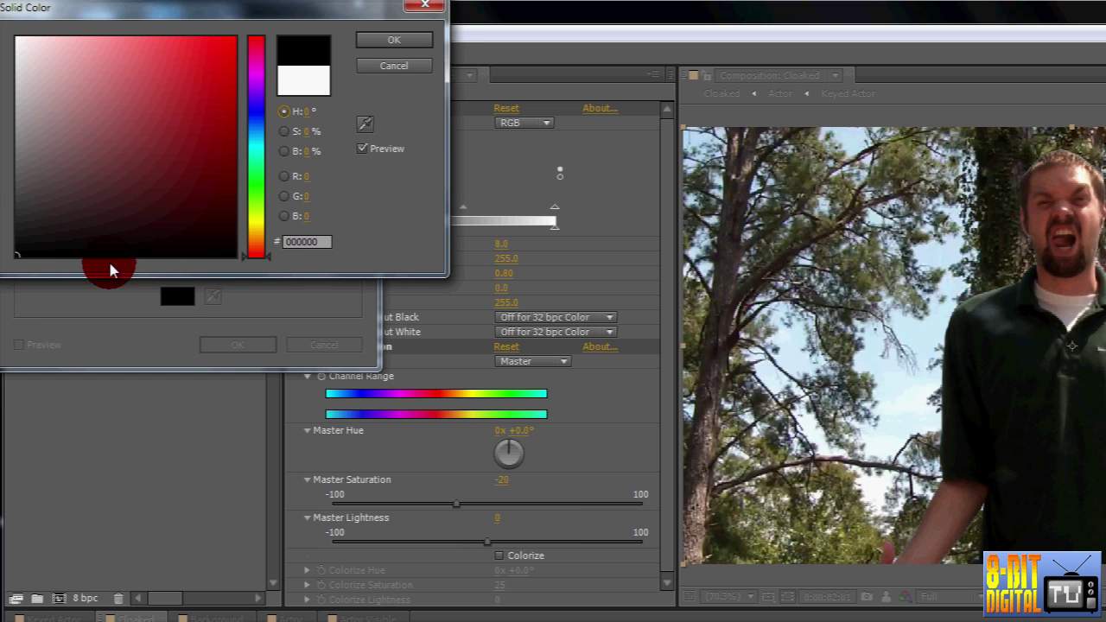
{"action": "left_click", "coordinate": [391, 39]}
{"action": "left_click", "coordinate": [239, 345]}
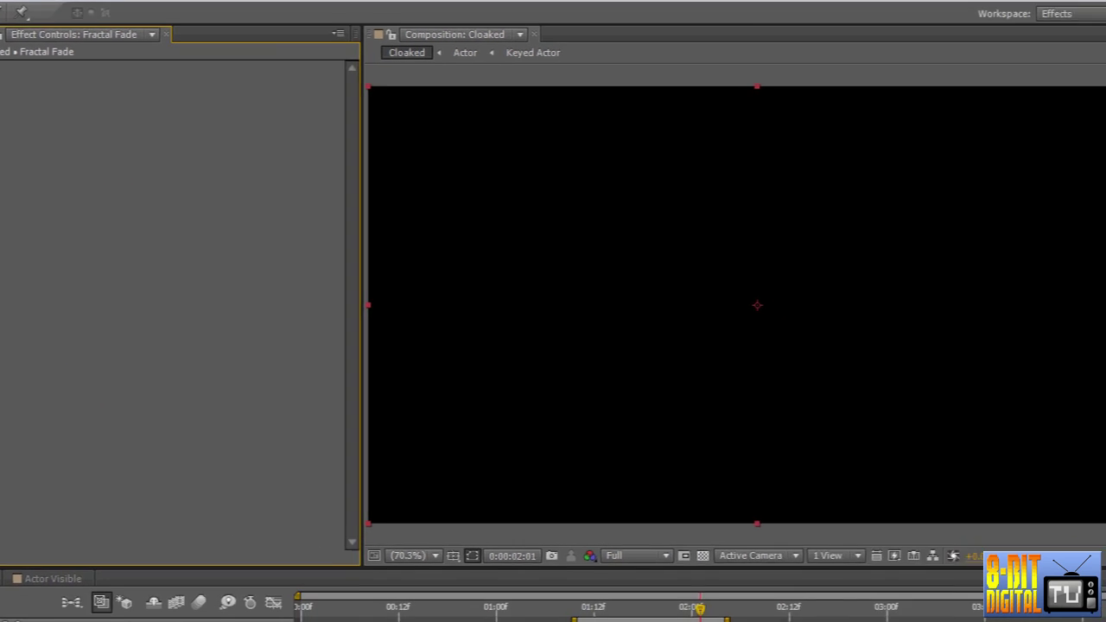
Search for 'fractal' and apply Fractal Noise to the Fractal Fade solid
{"action": "left_click", "coordinate": [312, 281]}
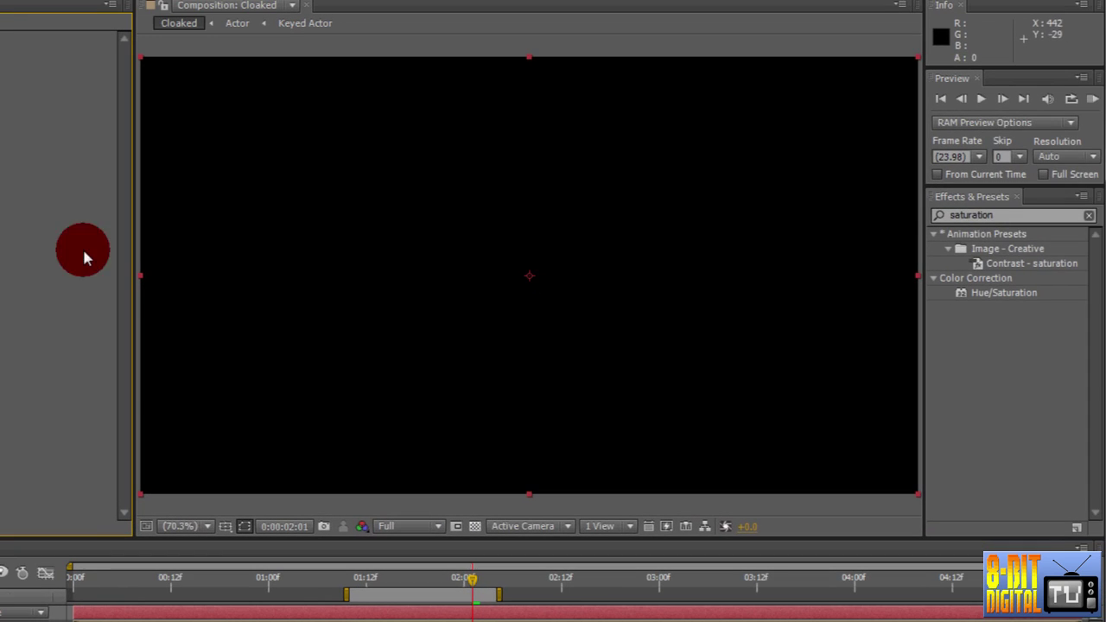
{"action": "left_click_drag", "start_coordinate": [1017, 215], "coordinate": [919, 215]}
{"action": "type", "text": "frac"}
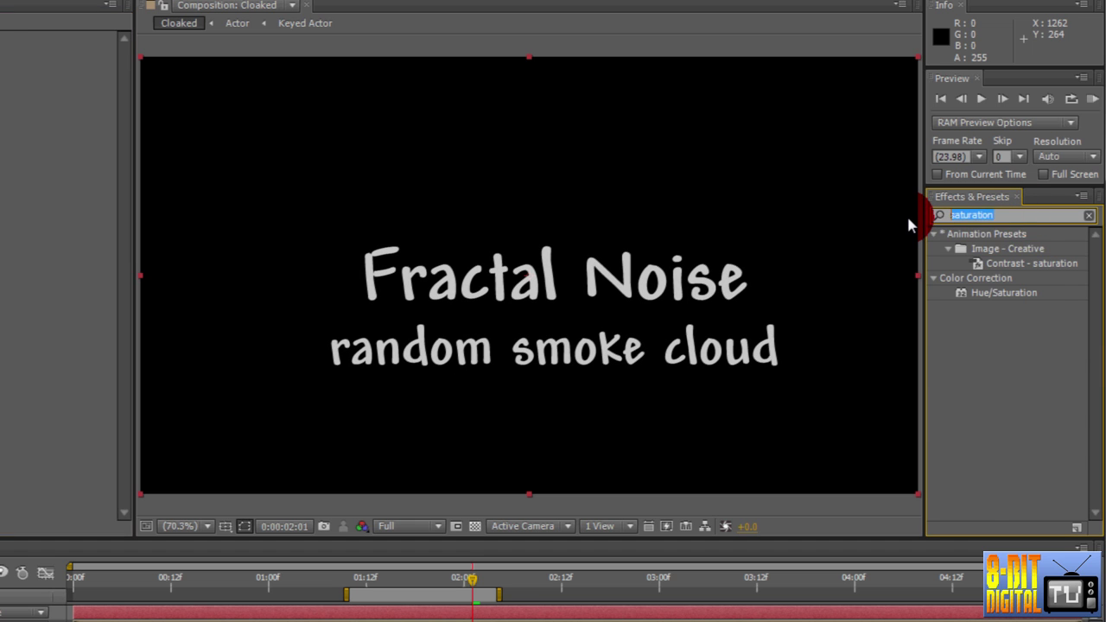
{"action": "type", "text": "tal"}
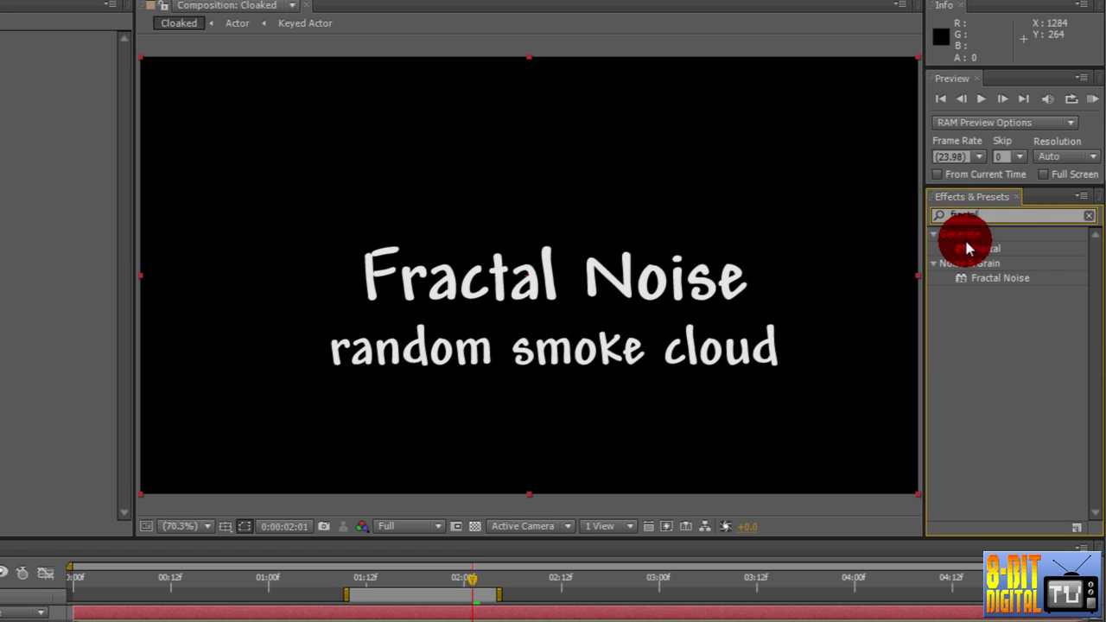
{"action": "left_click", "coordinate": [1026, 277]}
{"action": "left_click_drag", "start_coordinate": [1028, 280], "coordinate": [832, 314]}
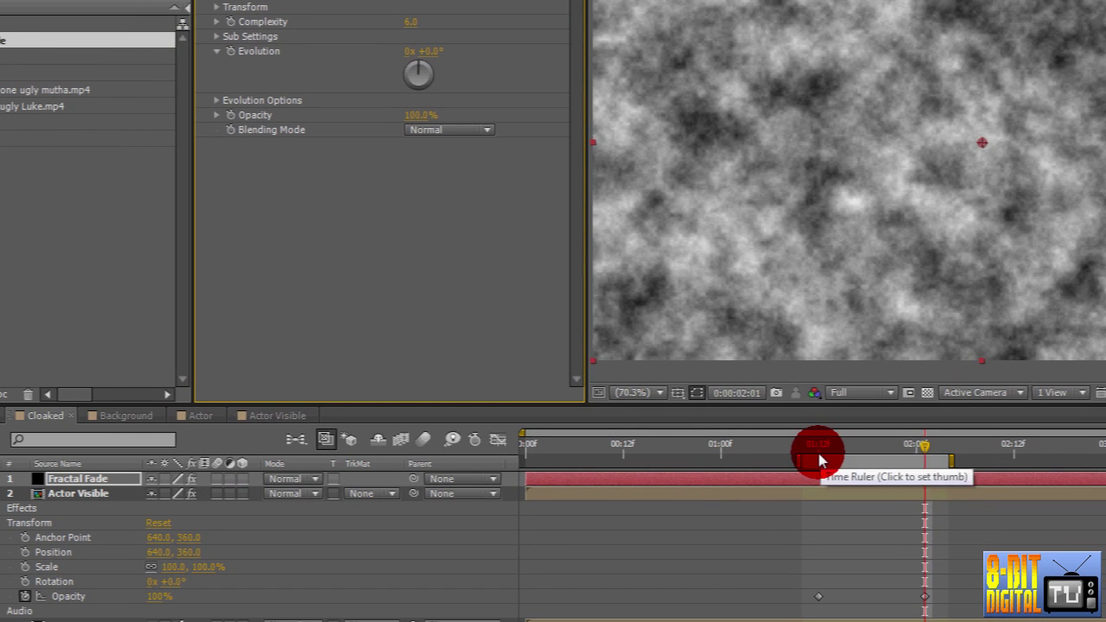
Keyframe Evolution at 0x at 01:12 and 1 revolution at 02:01
{"action": "left_click", "coordinate": [819, 461]}
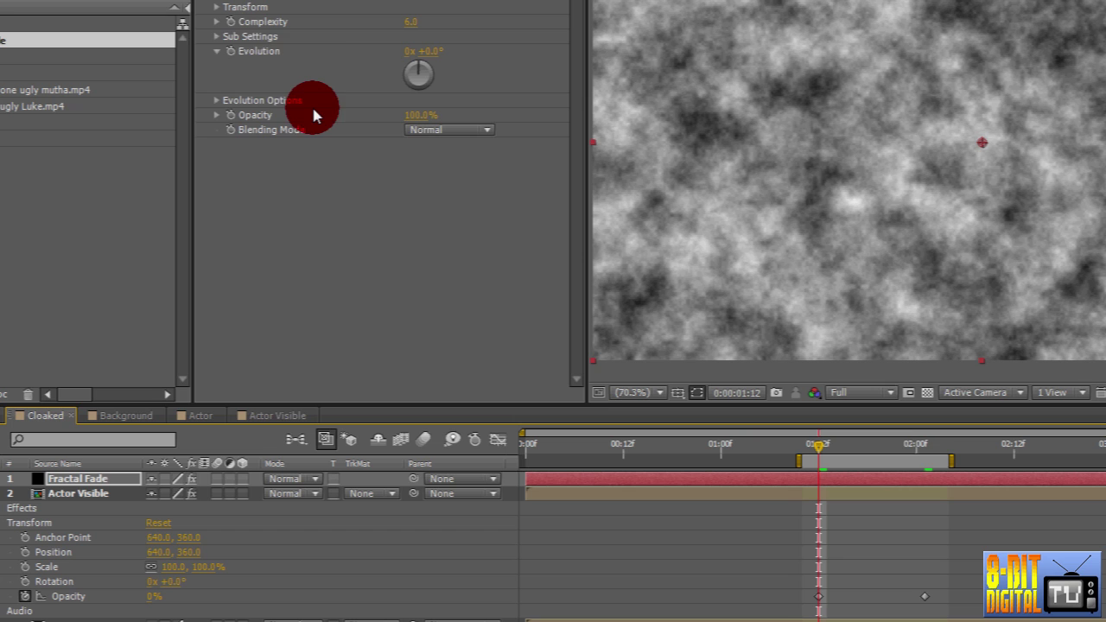
{"action": "left_click", "coordinate": [231, 54]}
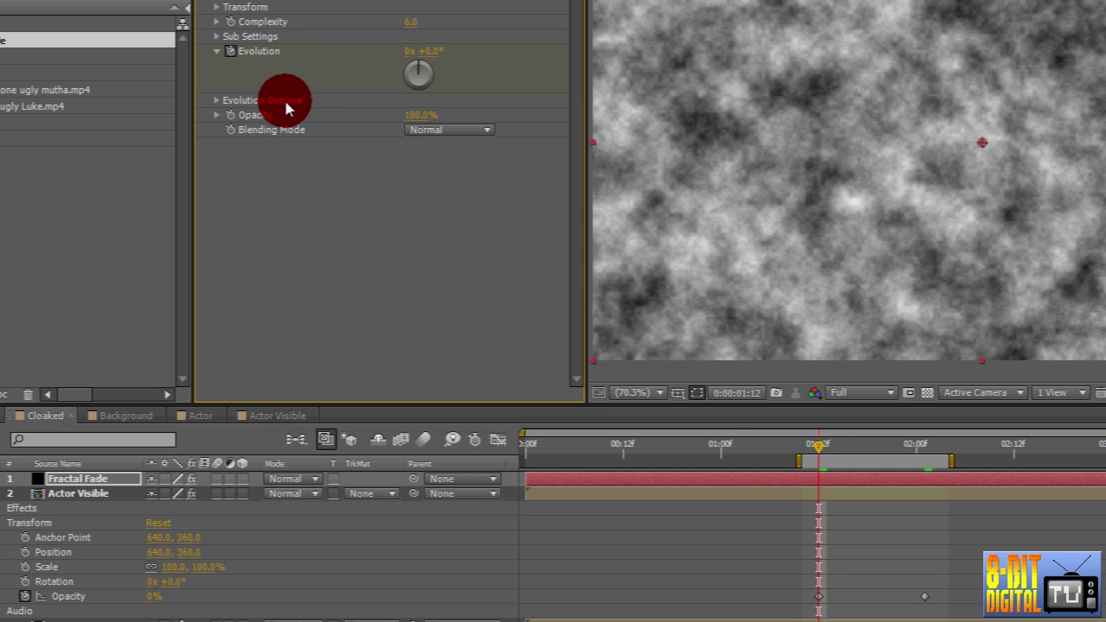
{"action": "left_click_drag", "start_coordinate": [819, 447], "coordinate": [923, 449]}
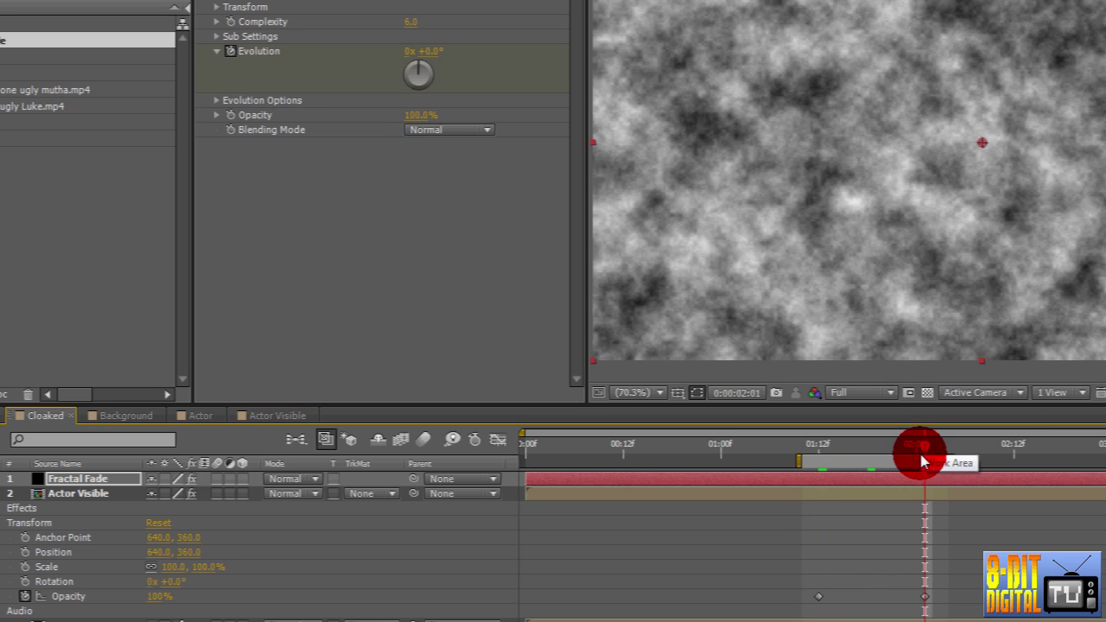
{"action": "left_click", "coordinate": [409, 52]}
{"action": "type", "text": "1"}
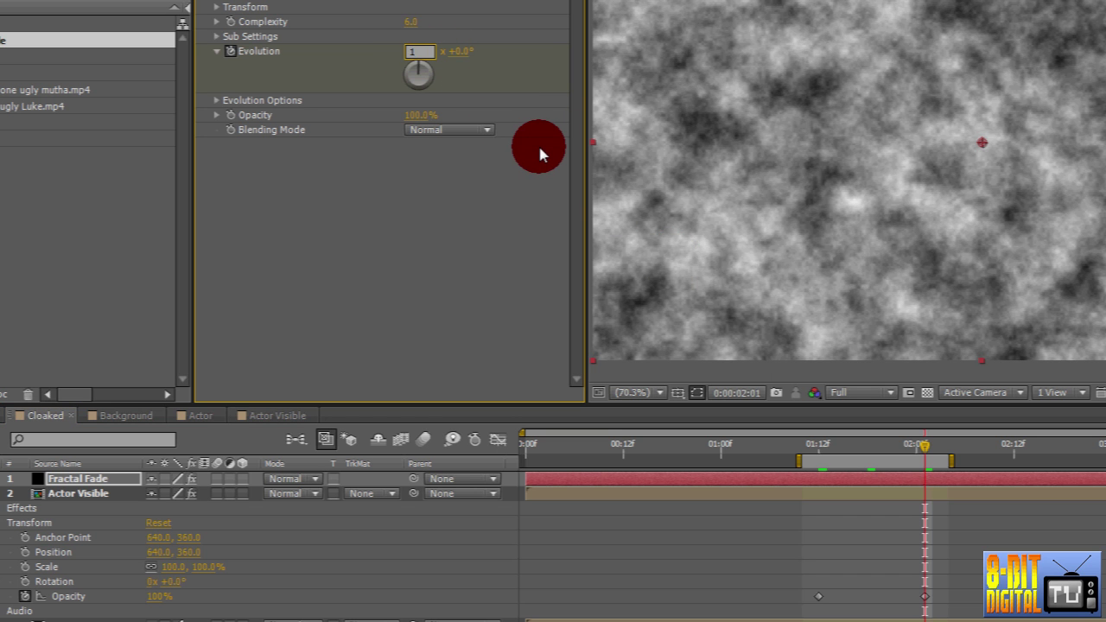
{"action": "key", "text": "Return"}
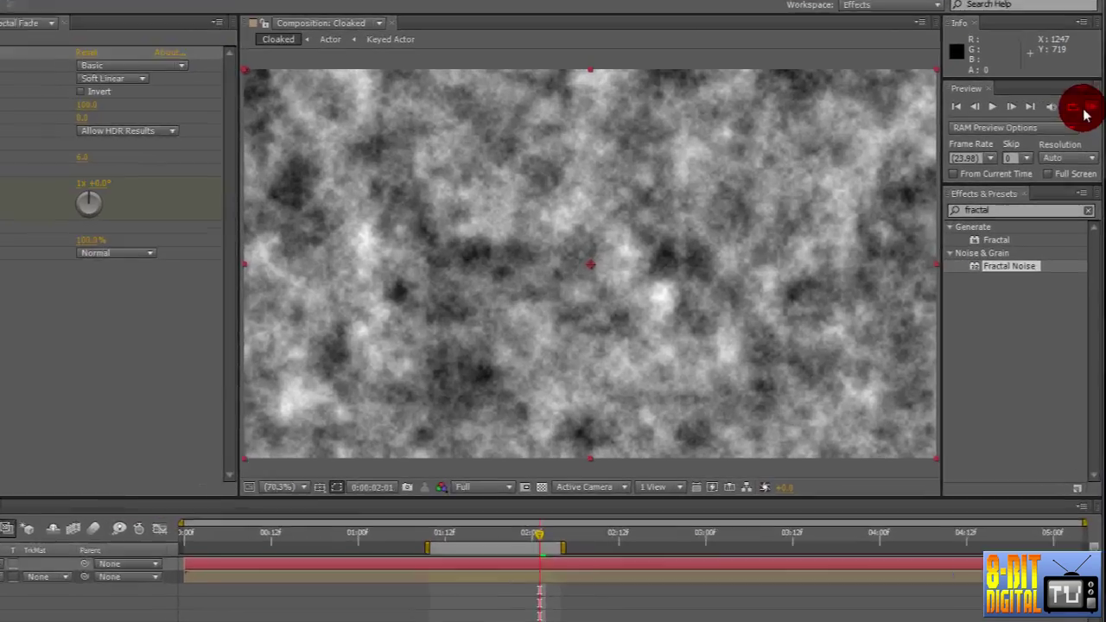
Apply Levels to Fractal Fade and keyframe its histogram fully black at 1:12
{"action": "left_click", "coordinate": [1027, 188]}
{"action": "type", "text": "levels"}
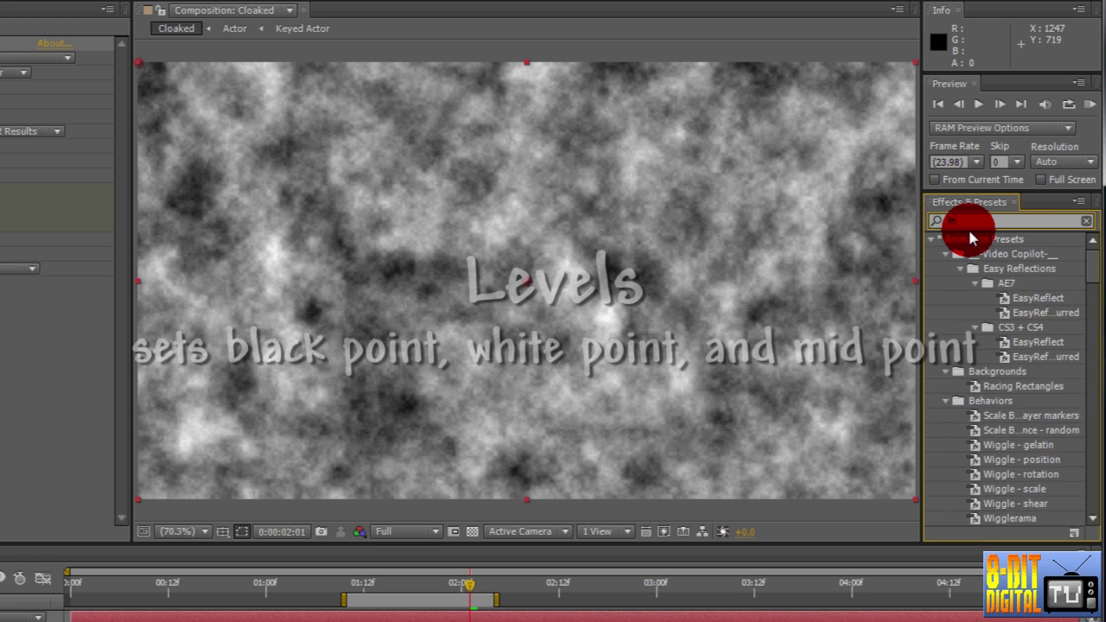
{"action": "left_click_drag", "start_coordinate": [1008, 334], "coordinate": [672, 394]}
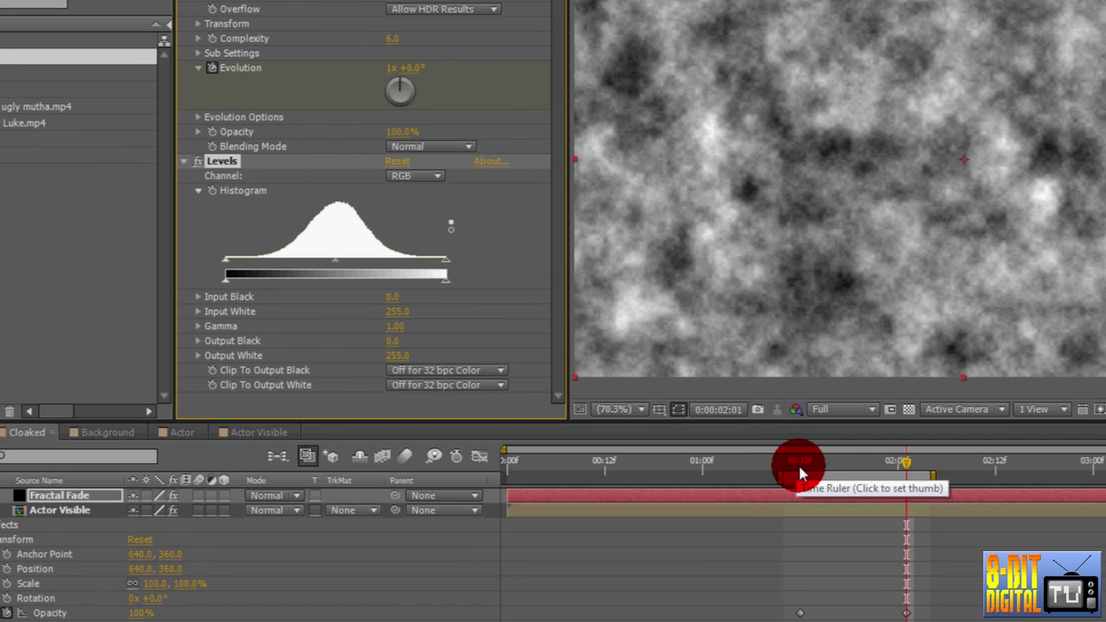
{"action": "left_click", "coordinate": [799, 472]}
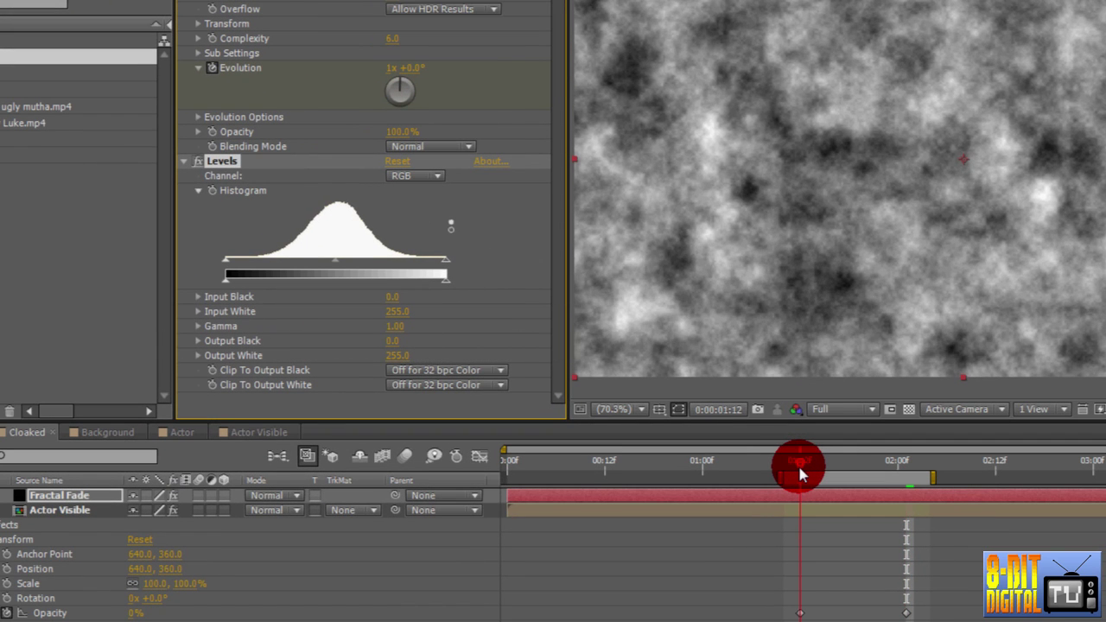
{"action": "left_click", "coordinate": [213, 197]}
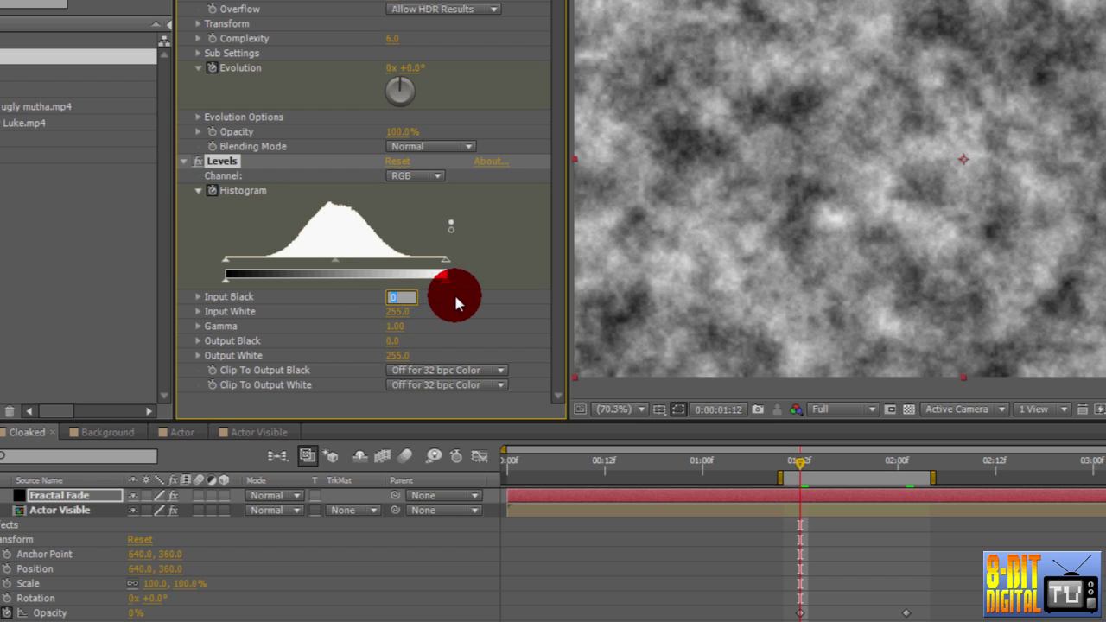
{"action": "key", "text": "Return"}
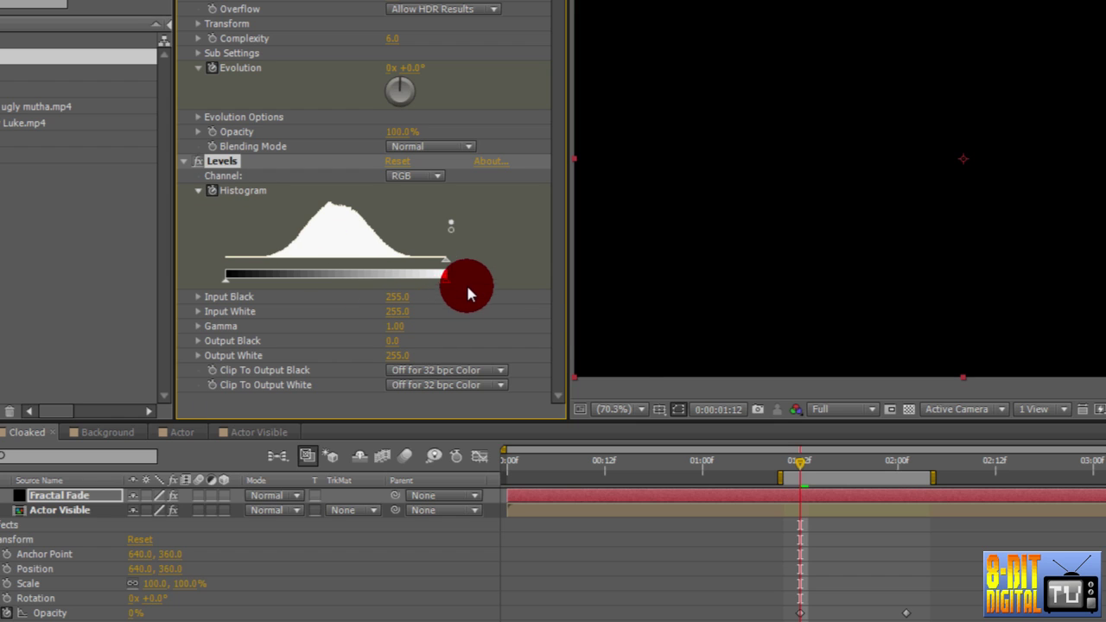
Set Input Black to 0 at 1:18 and Input White to 0 at 2:01
{"action": "left_click", "coordinate": [848, 464]}
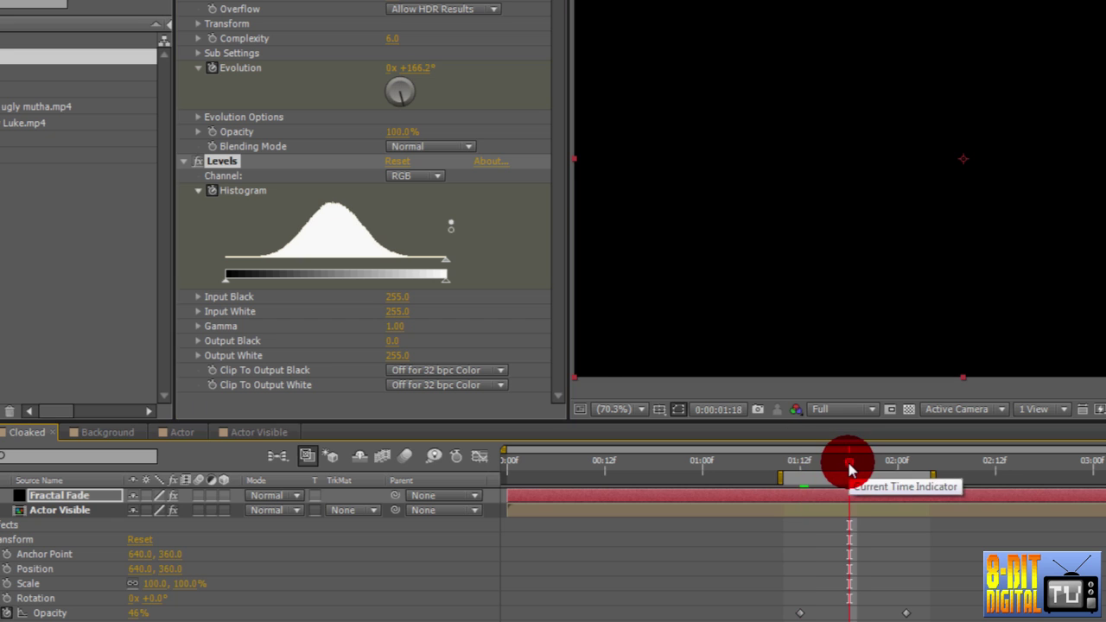
{"action": "left_click", "coordinate": [398, 297]}
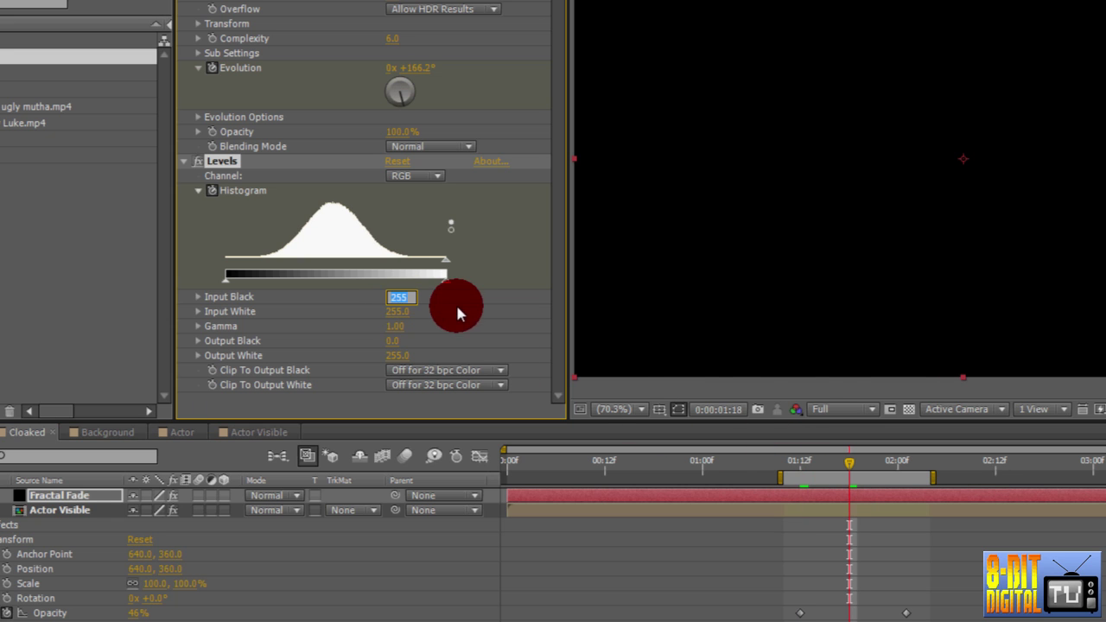
{"action": "type", "text": "0"}
{"action": "key", "text": "Return"}
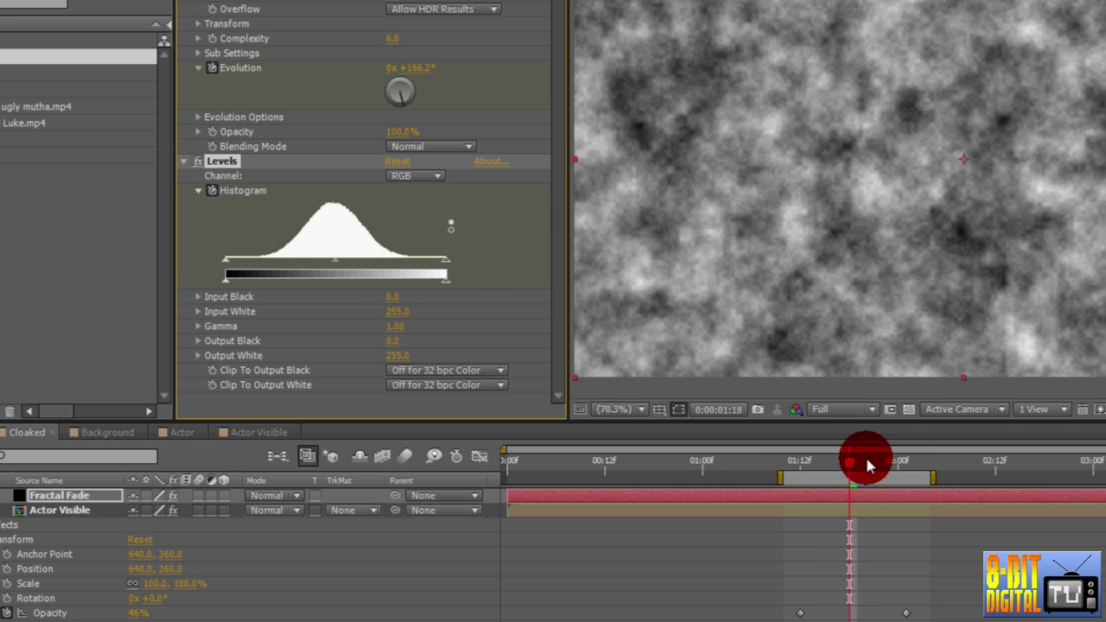
{"action": "left_click", "coordinate": [905, 467]}
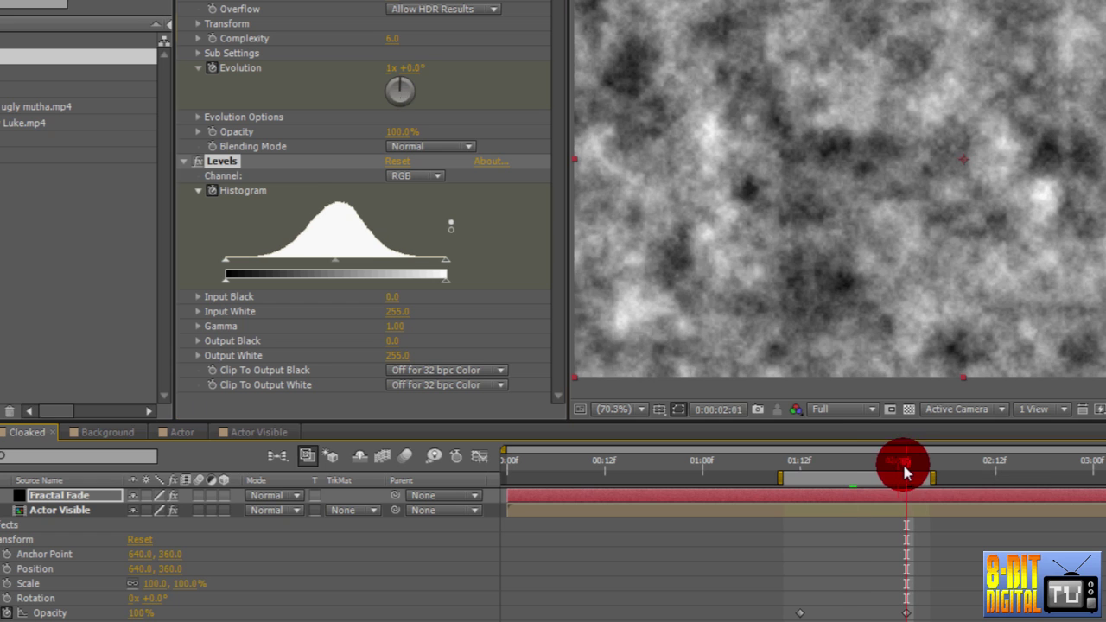
{"action": "left_click", "coordinate": [411, 313]}
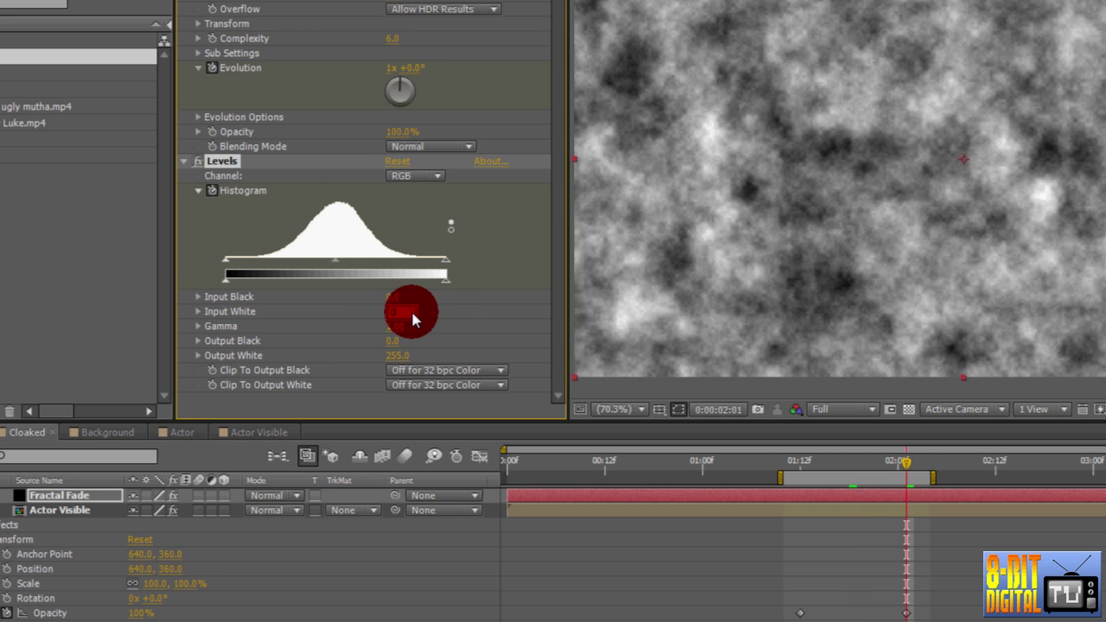
{"action": "type", "text": "0"}
{"action": "key", "text": "Return"}
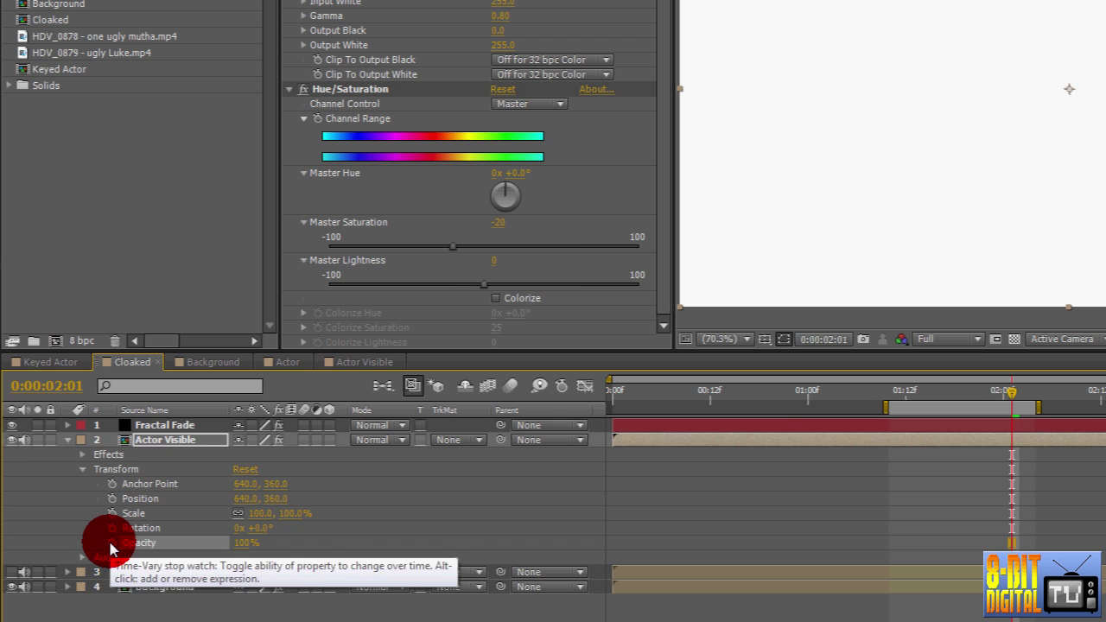
Show Actor Visible's Opacity together with its Levels and Hue/Saturation settings beneath Fractal Fade
{"action": "left_click_drag", "start_coordinate": [111, 549], "coordinate": [350, 545]}
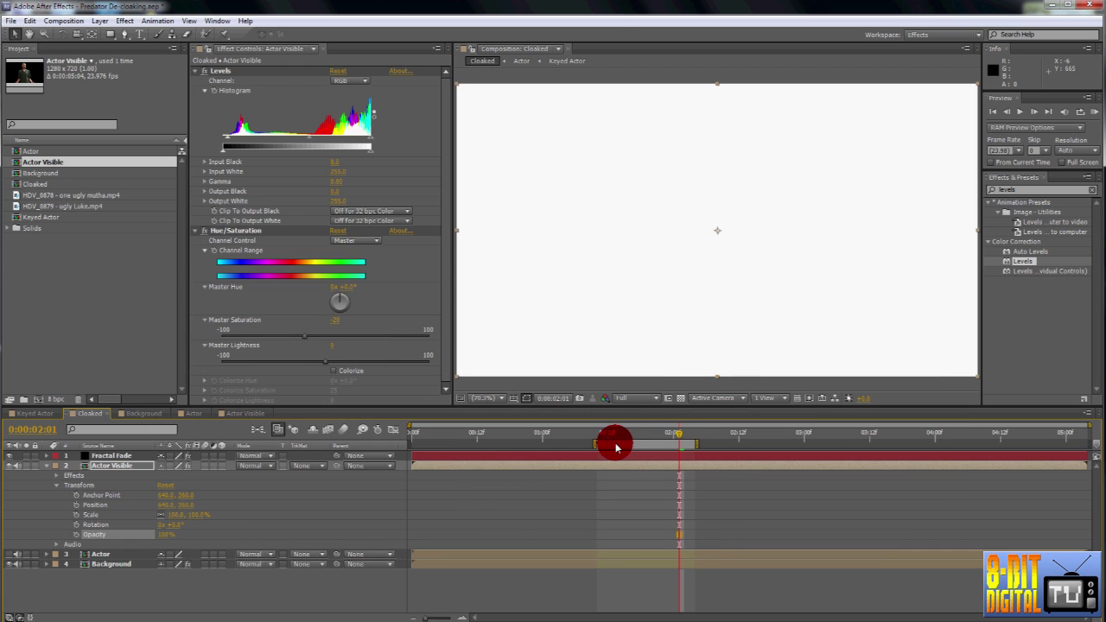
At 1:18, apply CC Vector Blur to the Fractal Fade layer with Amount 7.0
{"action": "left_click", "coordinate": [642, 433]}
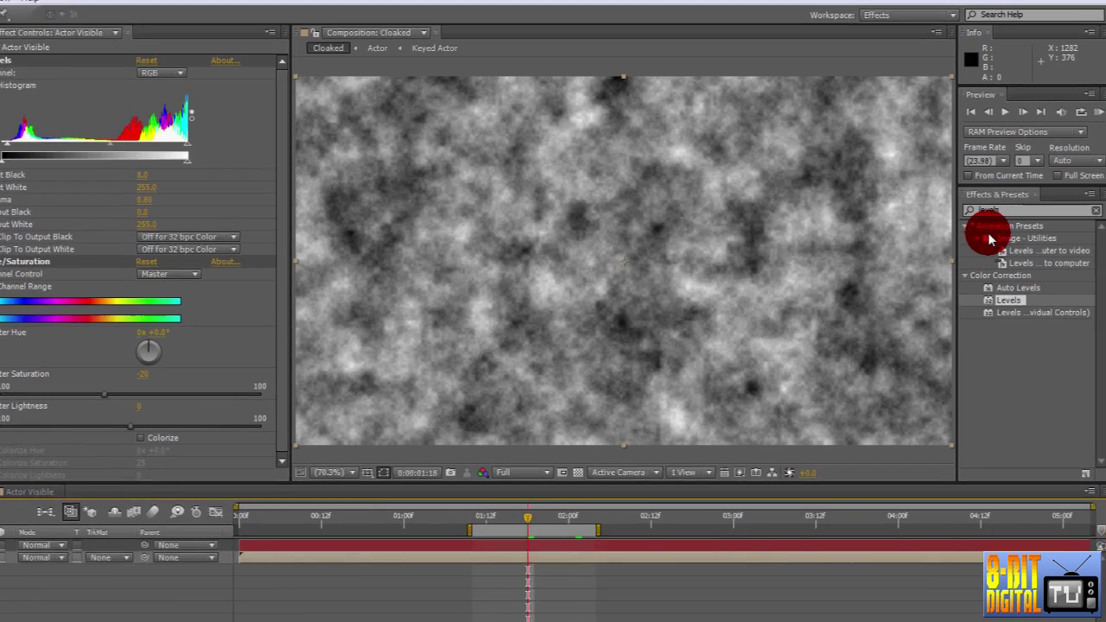
{"action": "left_click", "coordinate": [1029, 189]}
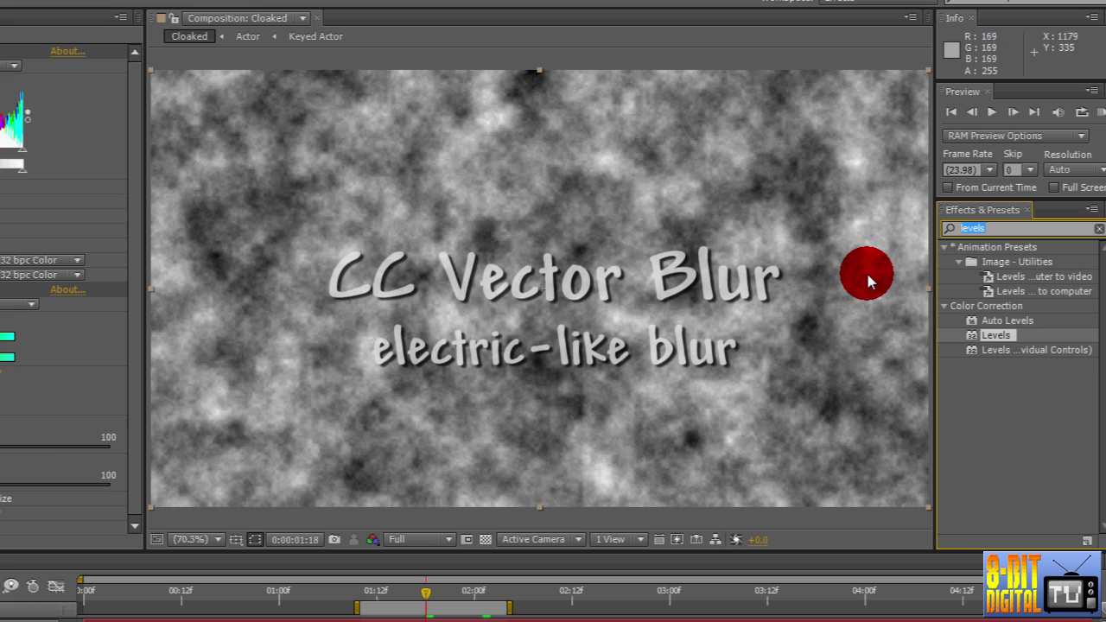
{"action": "type", "text": "vector"}
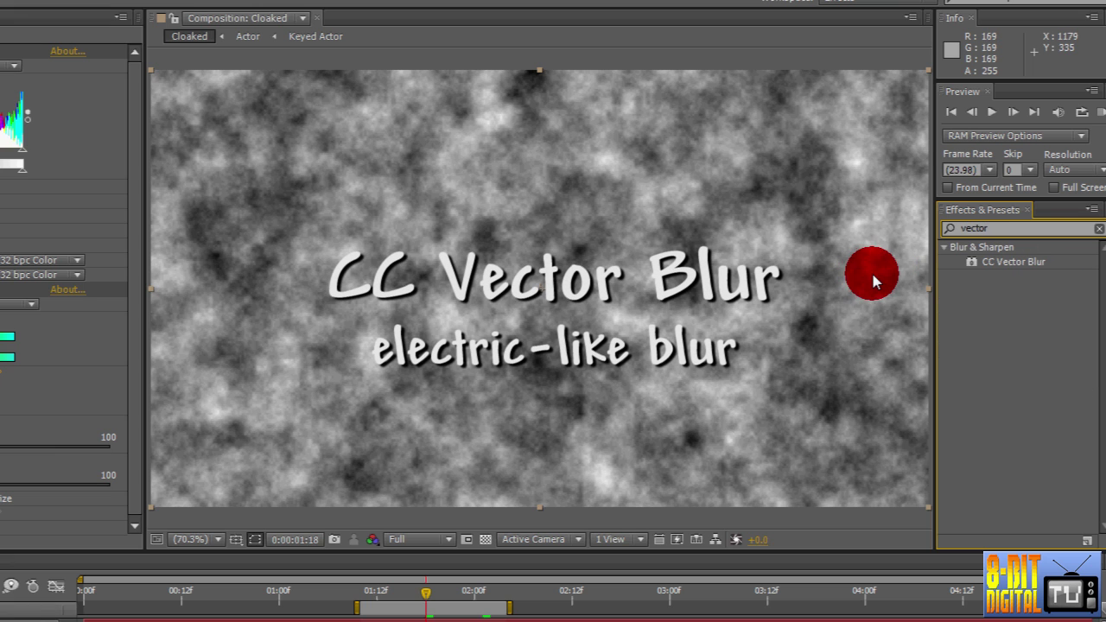
{"action": "left_click_drag", "start_coordinate": [1009, 262], "coordinate": [806, 327]}
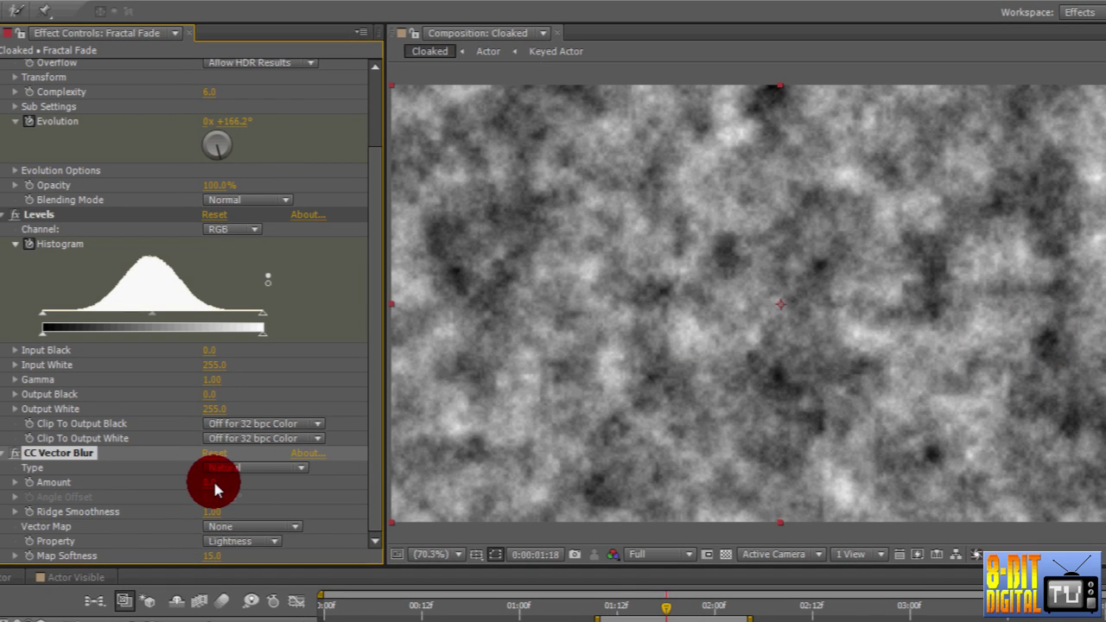
{"action": "left_click", "coordinate": [176, 482]}
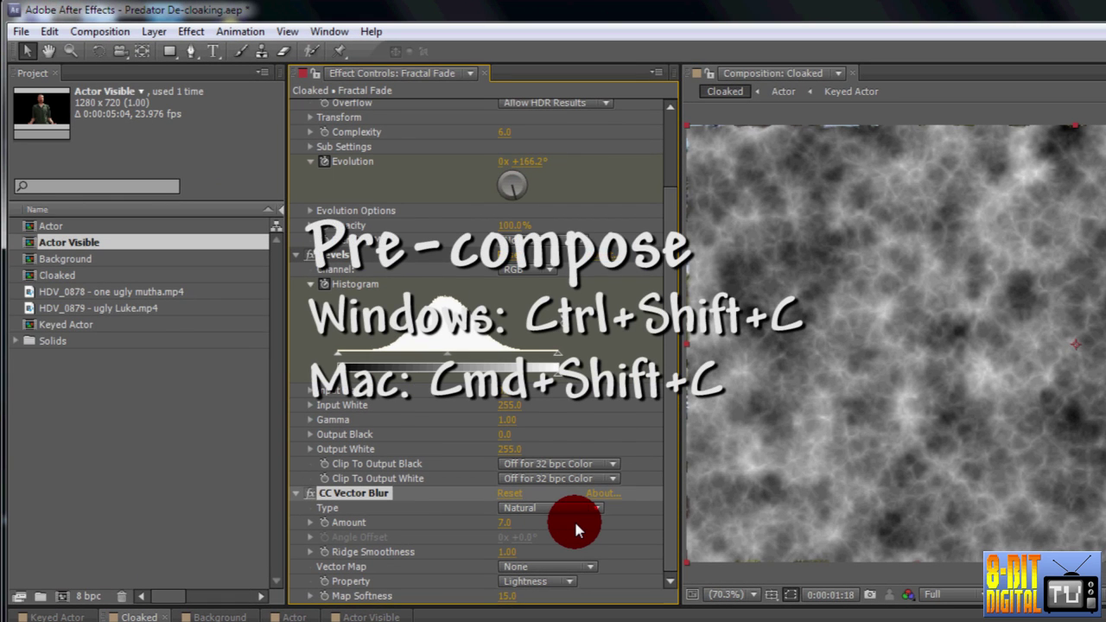
{"action": "key", "text": "ctrl+shift+c"}
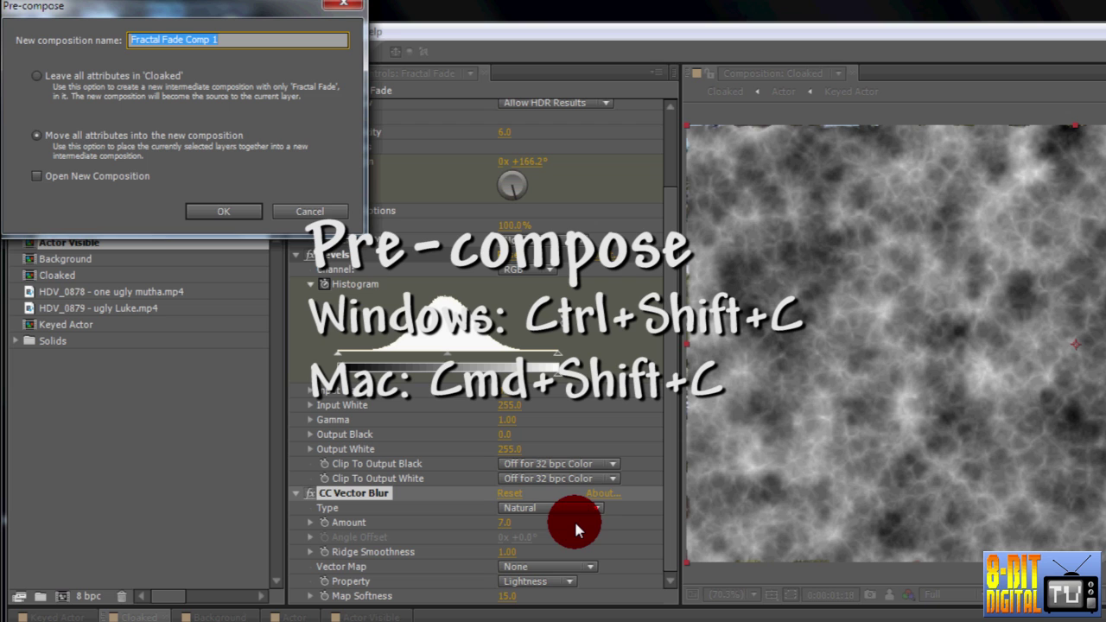
Rename the new pre-composition 'Fractal Fade' and confirm, moving all attributes into it
{"action": "left_click", "coordinate": [267, 42]}
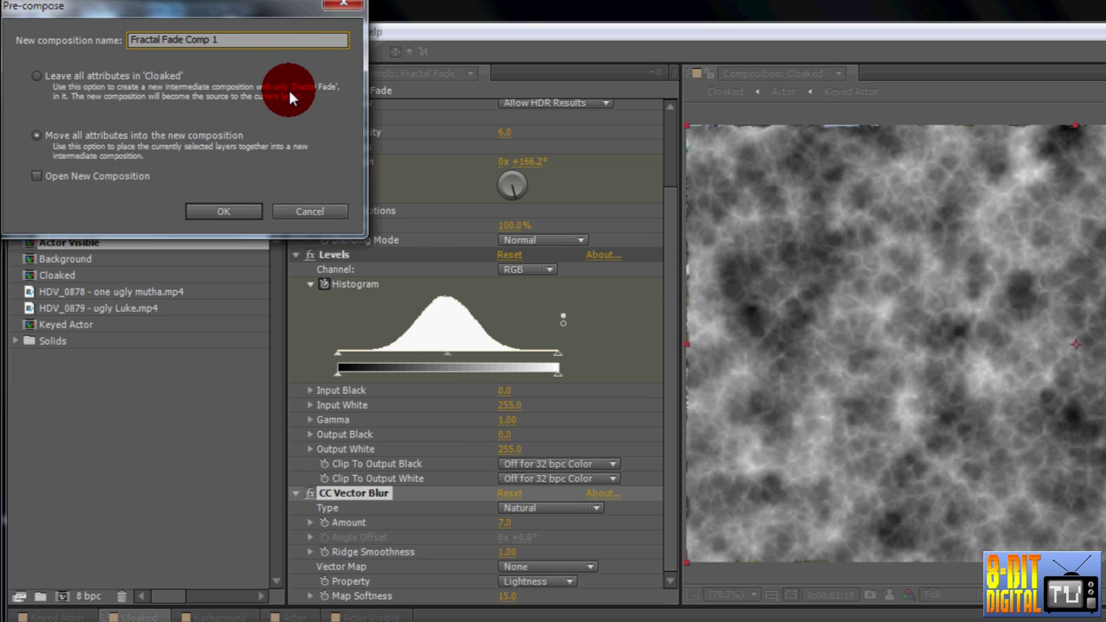
{"action": "left_click_drag", "start_coordinate": [241, 40], "coordinate": [115, 43]}
{"action": "left_click_drag", "start_coordinate": [185, 40], "coordinate": [232, 39]}
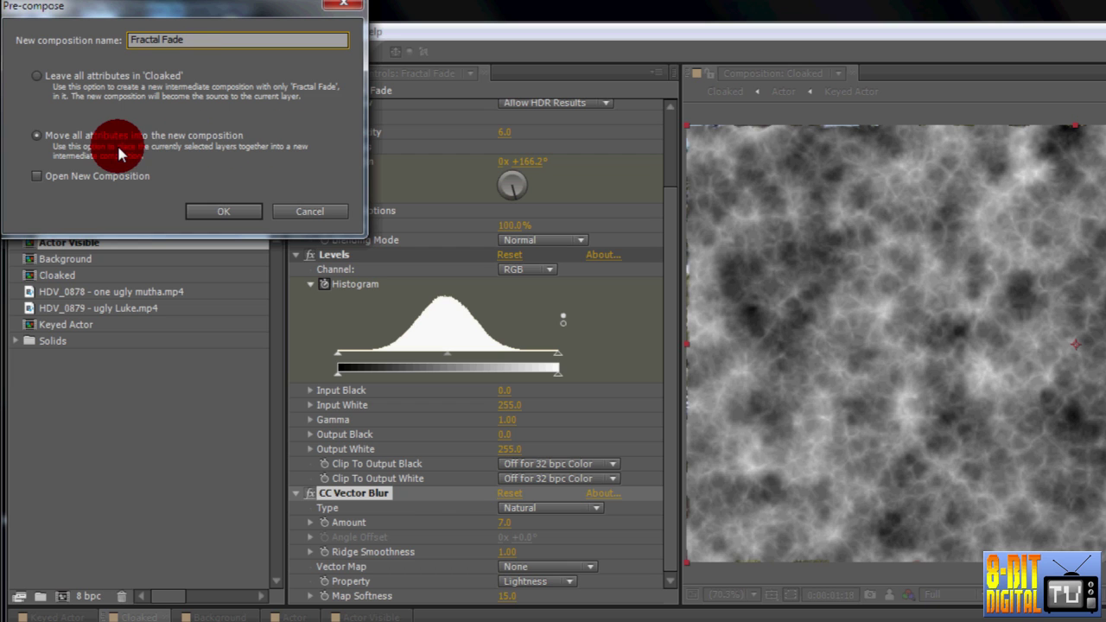
{"action": "left_click", "coordinate": [209, 215]}
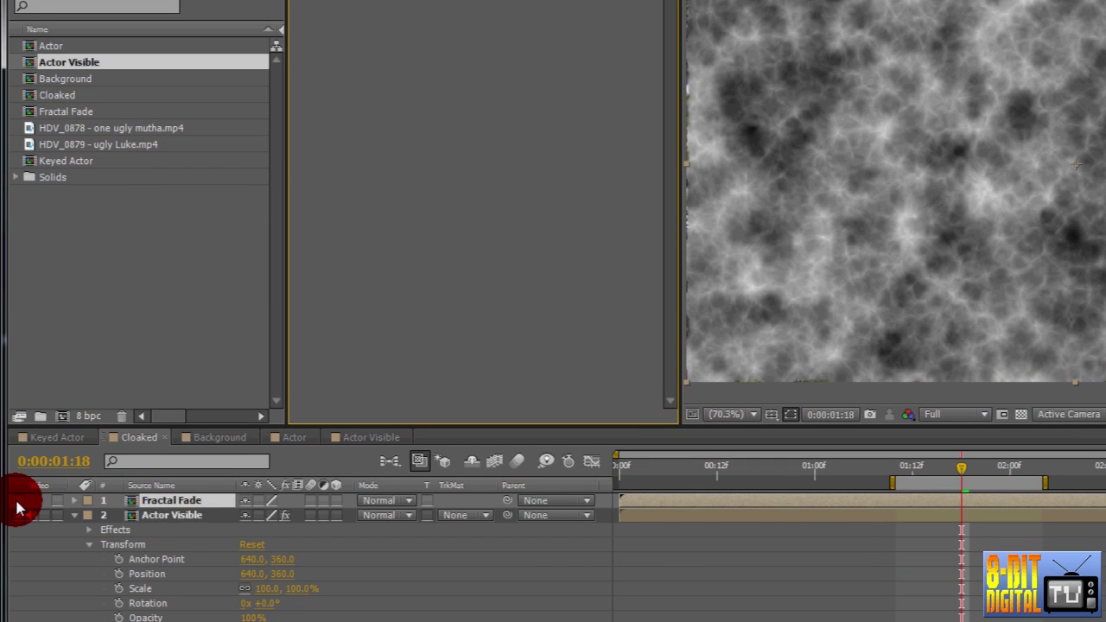
Hide the Fractal Fade layer and apply Set Matte to the Actor Visible layer
{"action": "left_click", "coordinate": [17, 501]}
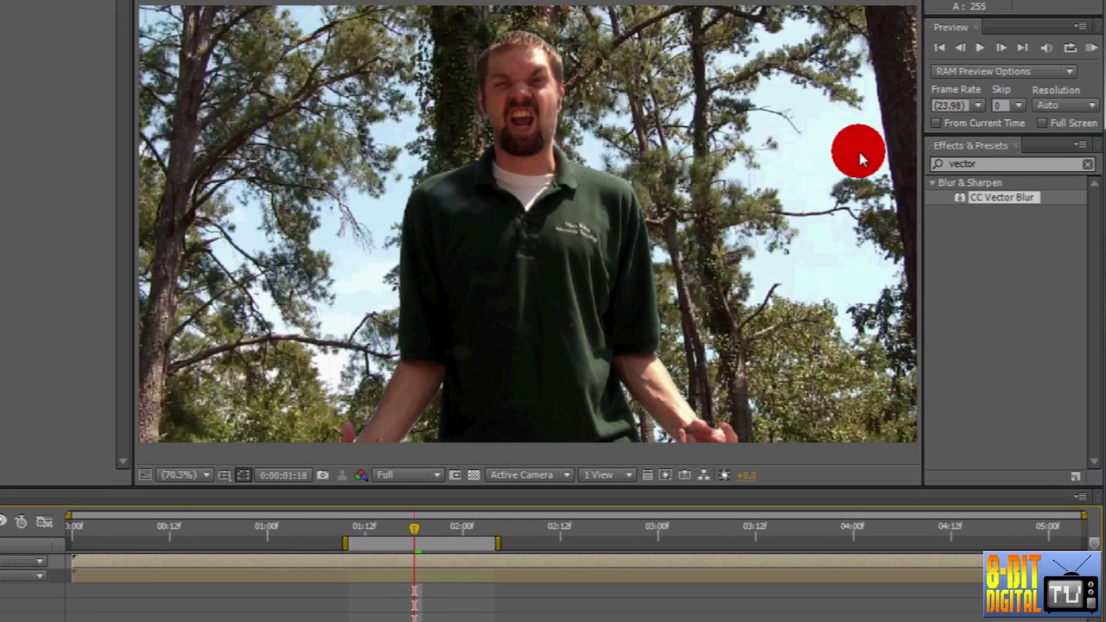
{"action": "double_click", "coordinate": [987, 162]}
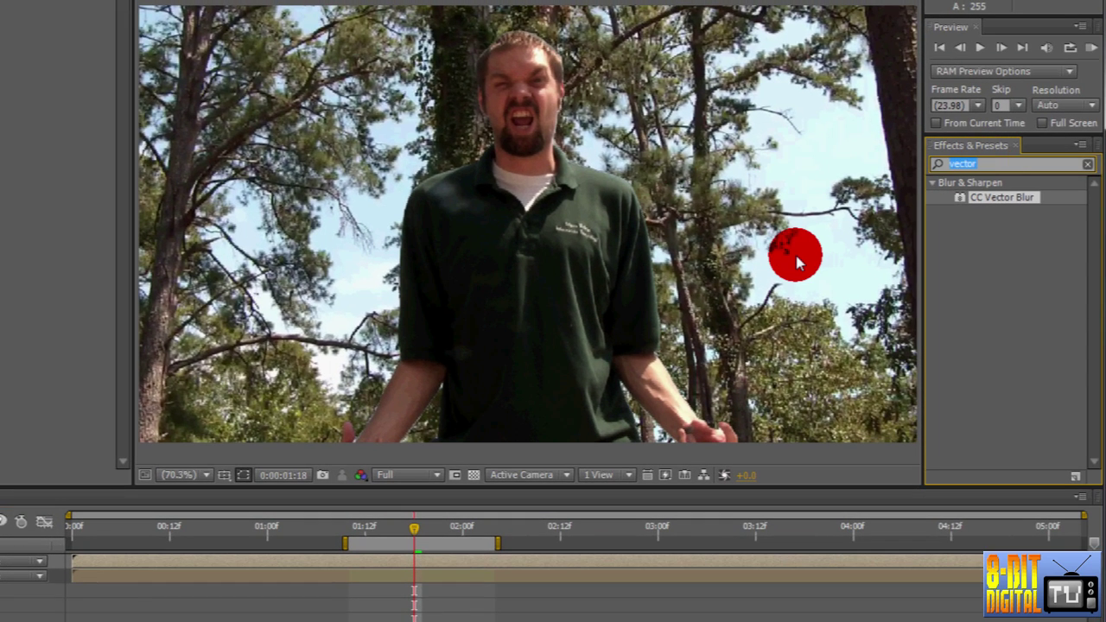
{"action": "type", "text": "matte"}
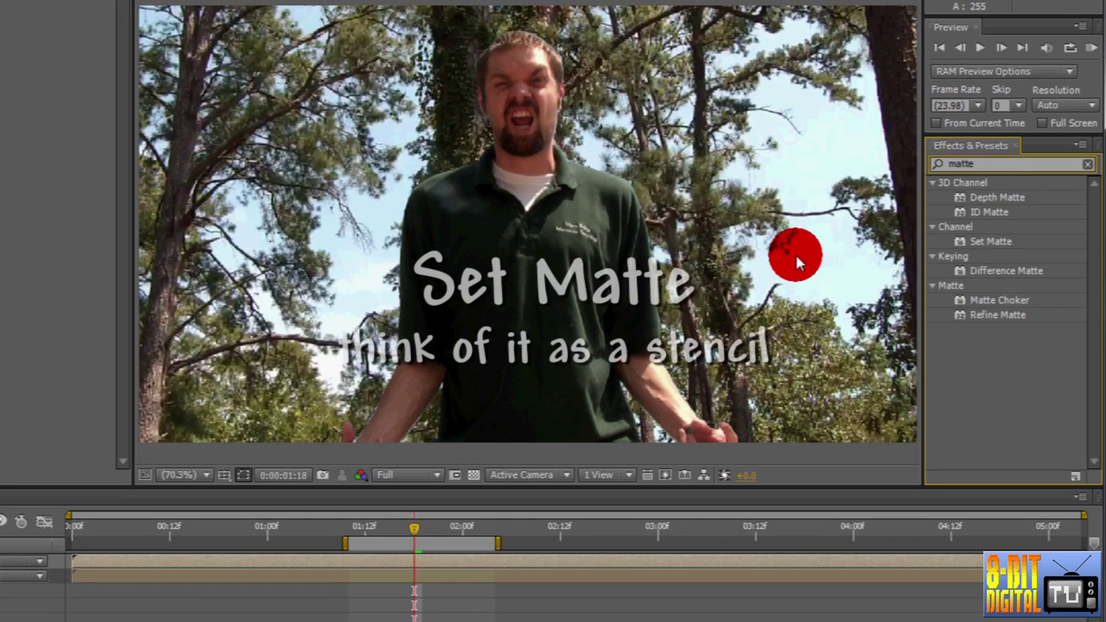
{"action": "left_click", "coordinate": [994, 242]}
{"action": "left_click_drag", "start_coordinate": [993, 244], "coordinate": [933, 581]}
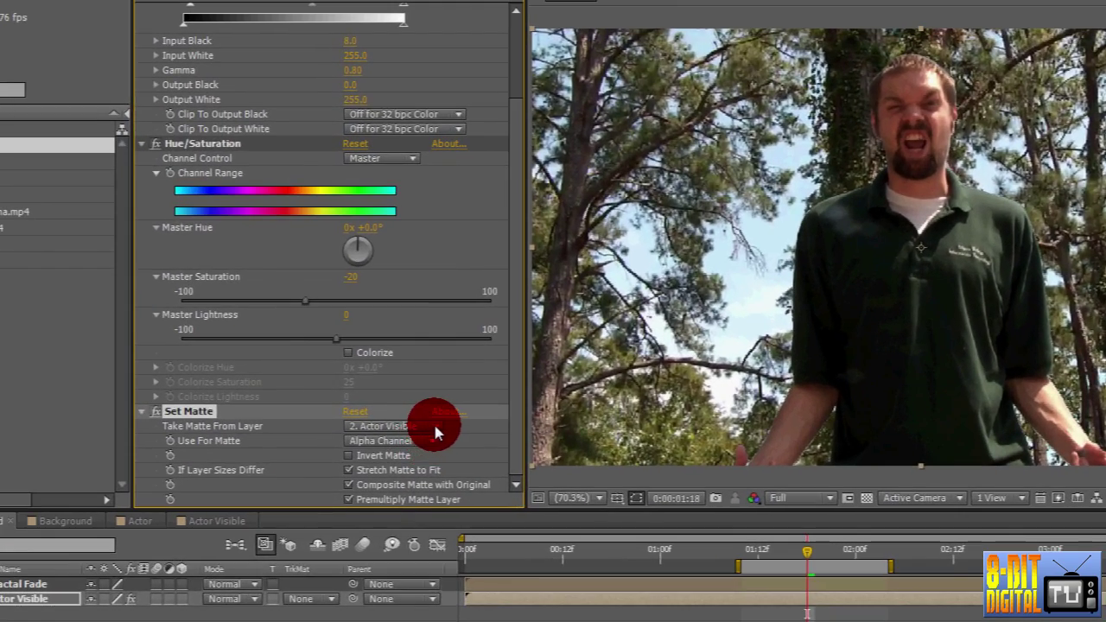
Set Set Matte to take Fractal Fade's luminance as the matte
{"action": "left_click", "coordinate": [436, 432]}
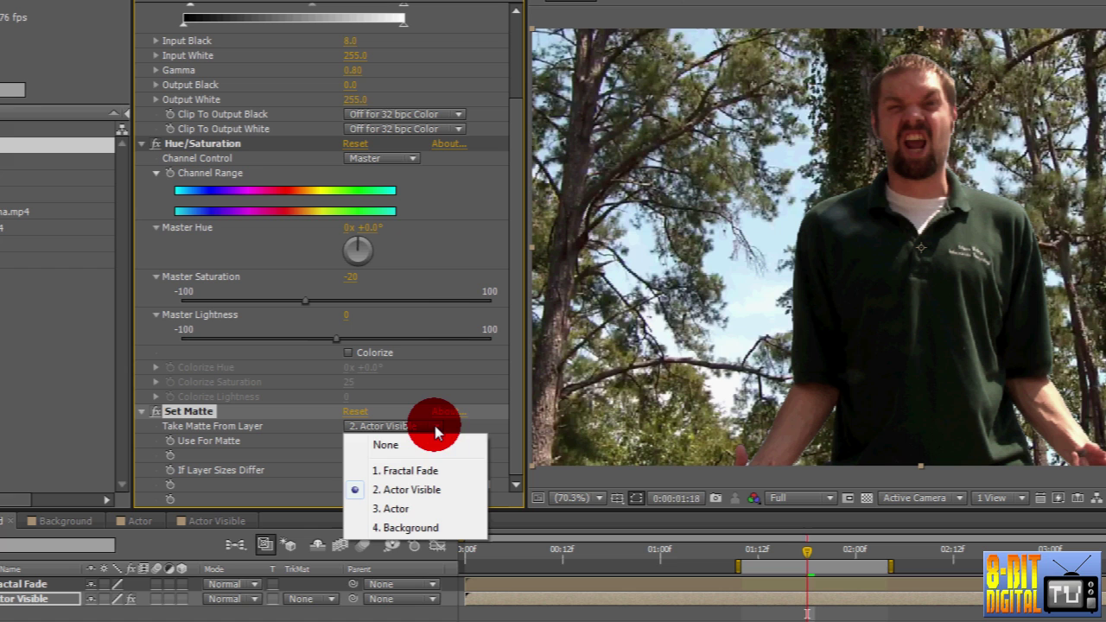
{"action": "left_click", "coordinate": [440, 470]}
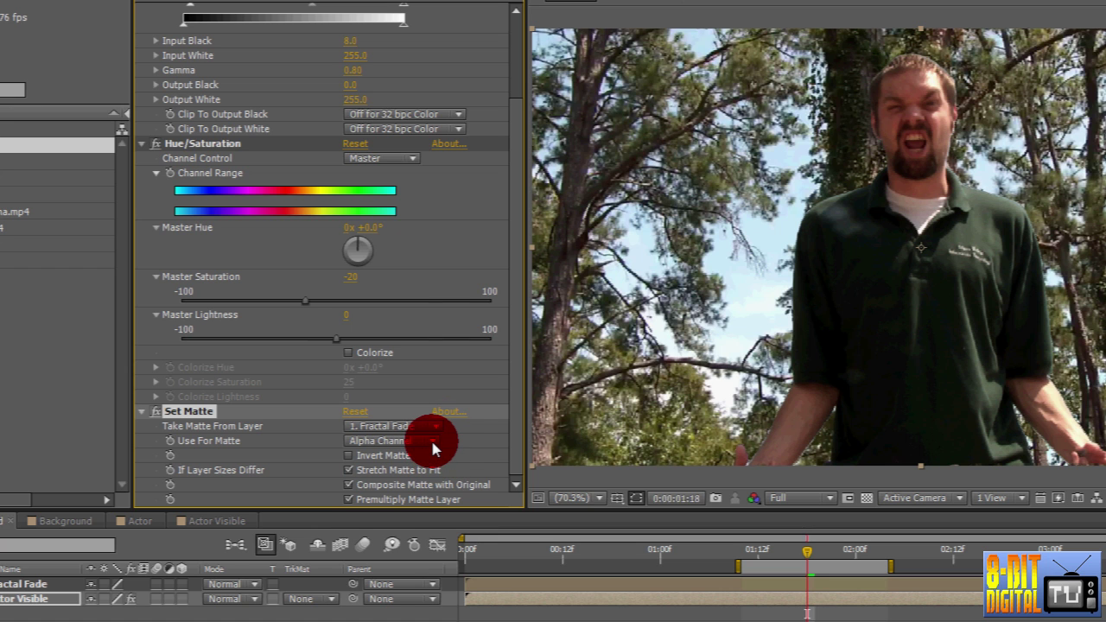
{"action": "left_click", "coordinate": [434, 444]}
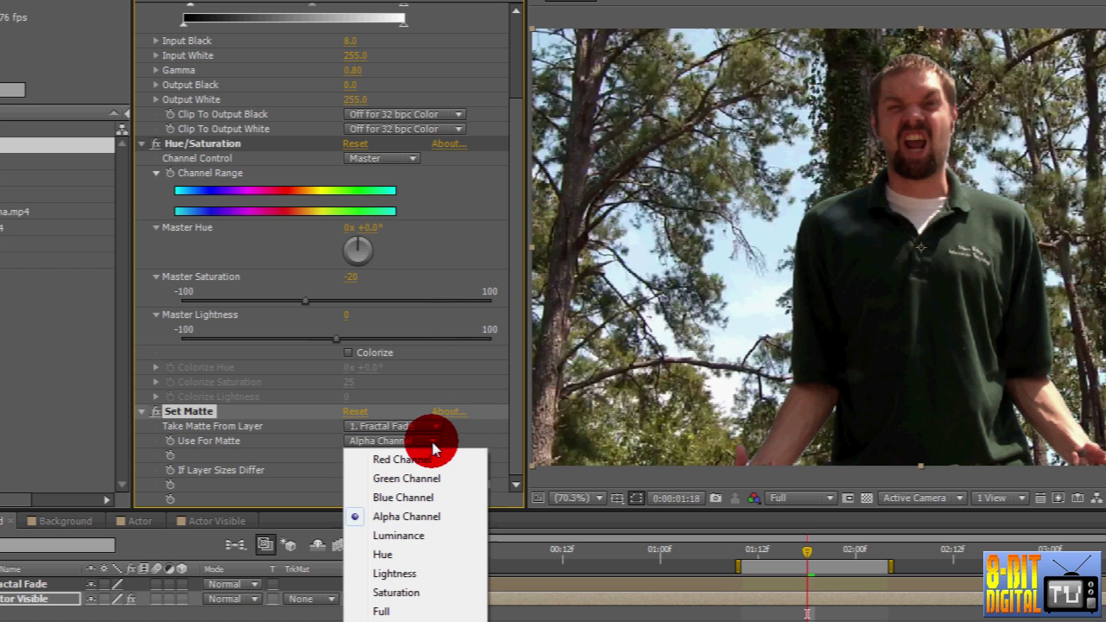
{"action": "left_click", "coordinate": [432, 535]}
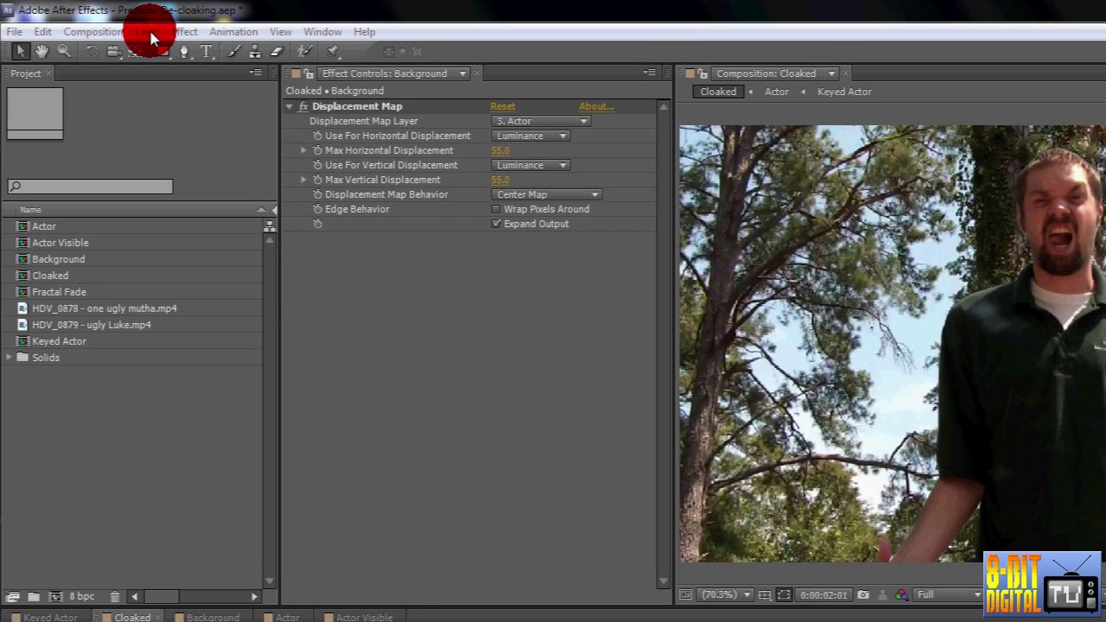
Create the black 1280×720 Lightning Head solid and trim it to span roughly 1:12–2:01
{"action": "left_click", "coordinate": [149, 32]}
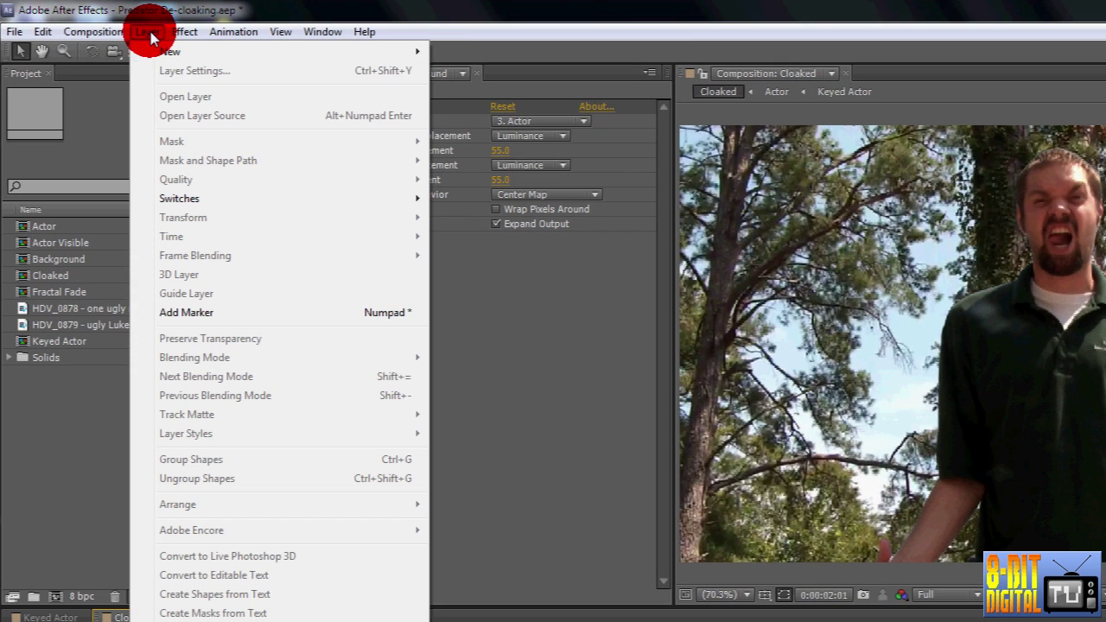
{"action": "mouse_move", "coordinate": [197, 49]}
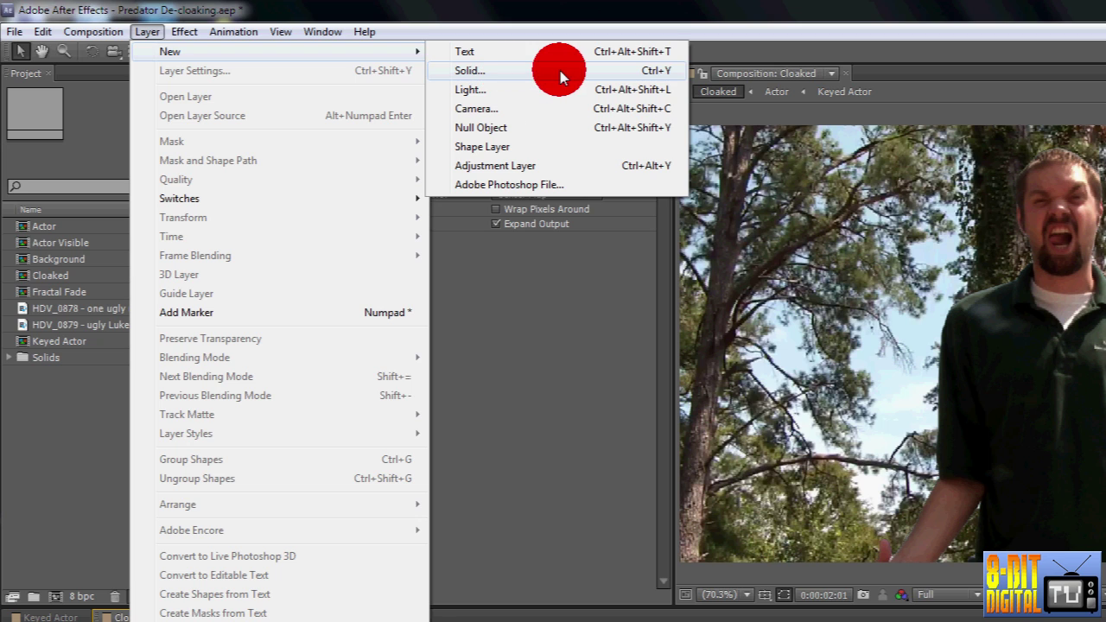
{"action": "left_click", "coordinate": [471, 71]}
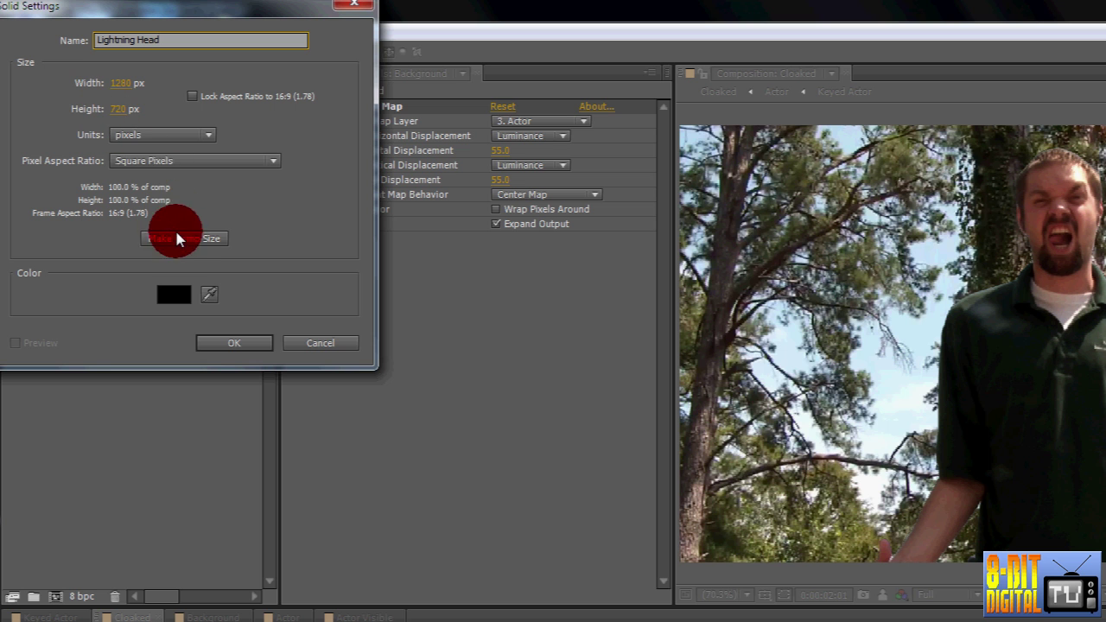
{"action": "left_click", "coordinate": [238, 345]}
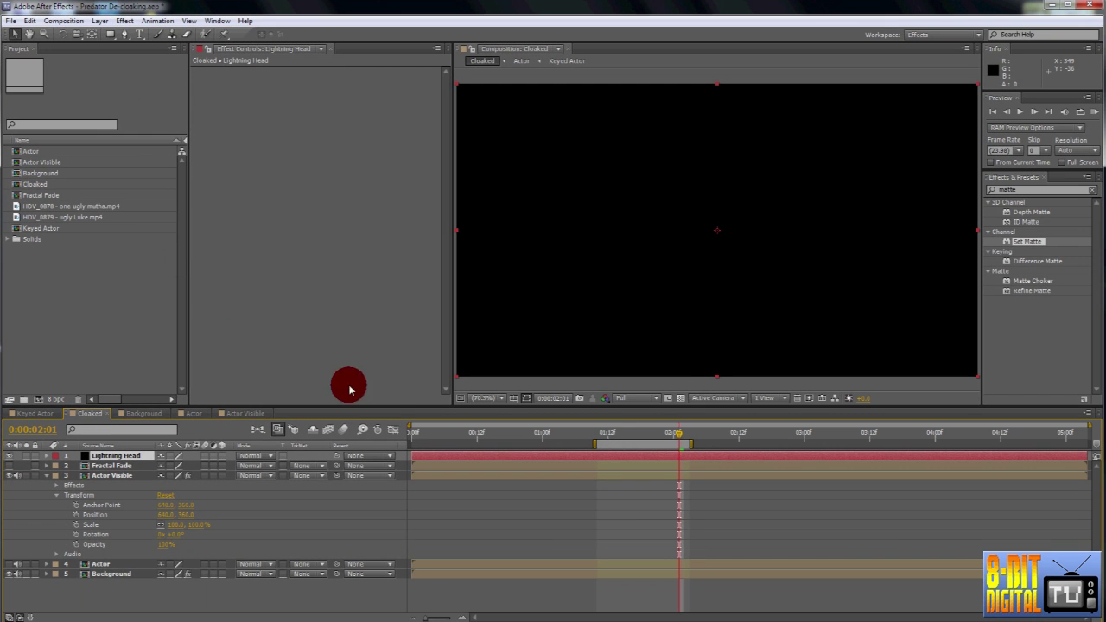
{"action": "left_click_drag", "start_coordinate": [415, 454], "coordinate": [607, 469]}
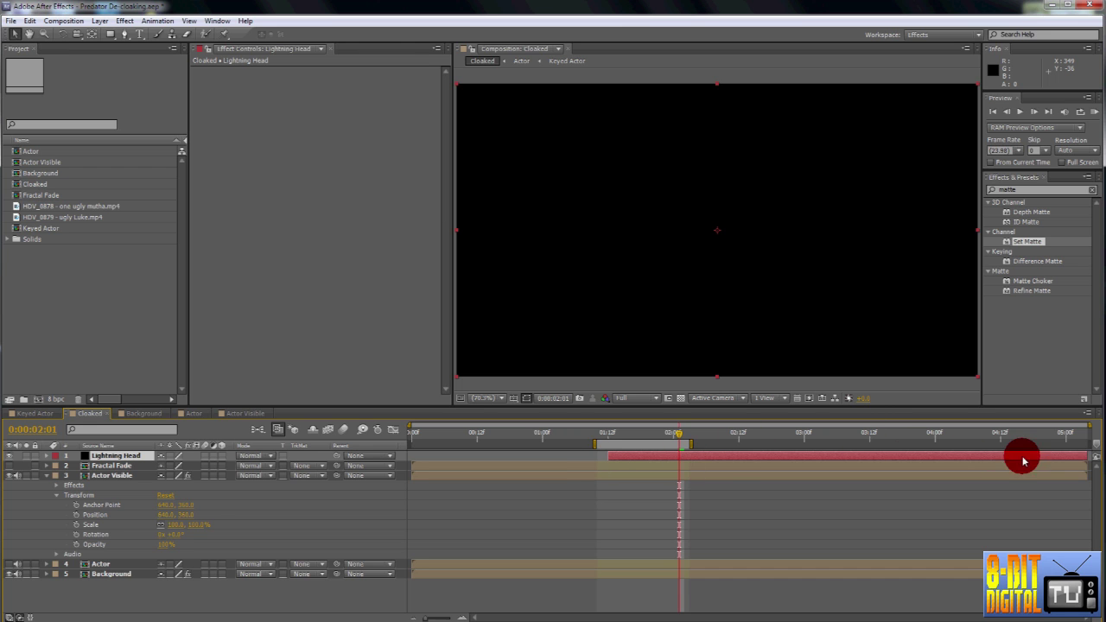
{"action": "left_click_drag", "start_coordinate": [1087, 459], "coordinate": [703, 445]}
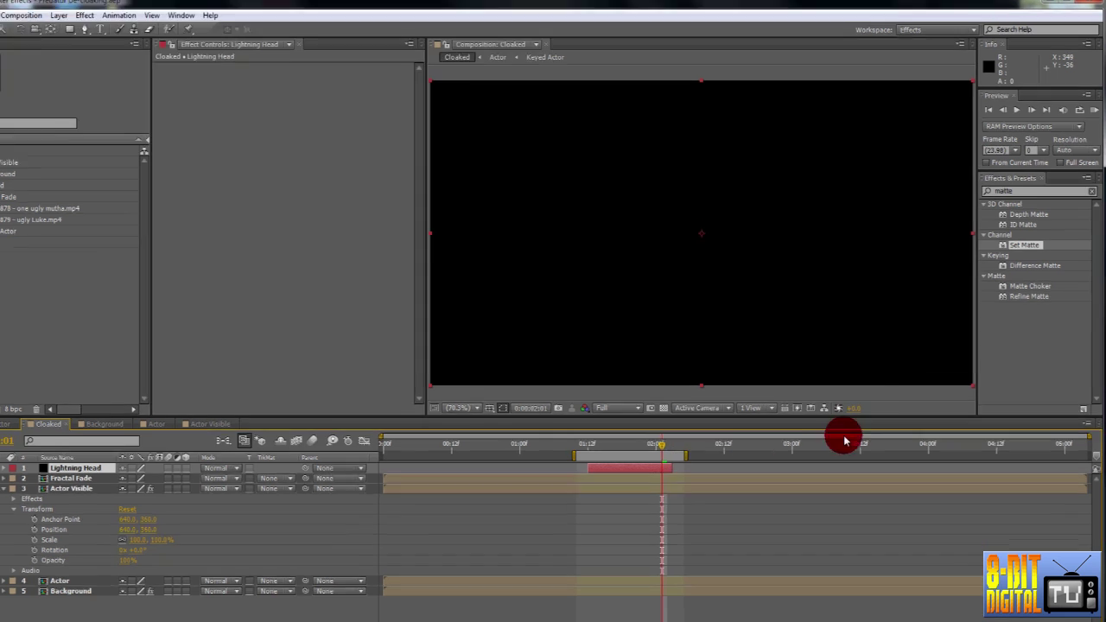
Apply Advanced Lightning to the Lightning Head layer with Lightning Type Breaking
{"action": "double_click", "coordinate": [1002, 189]}
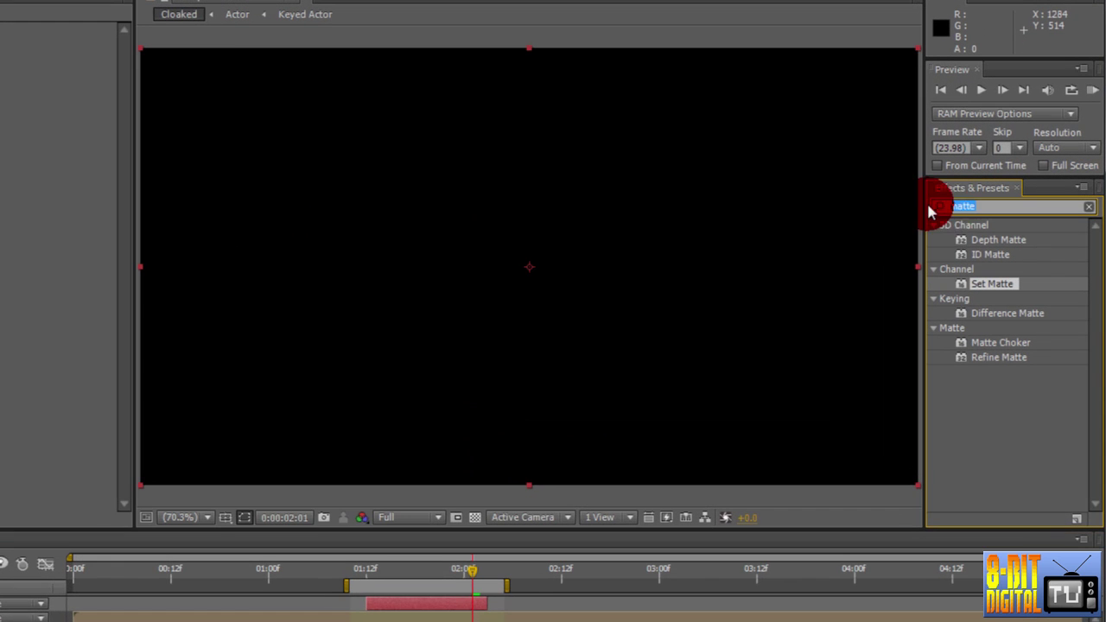
{"action": "type", "text": "lightning"}
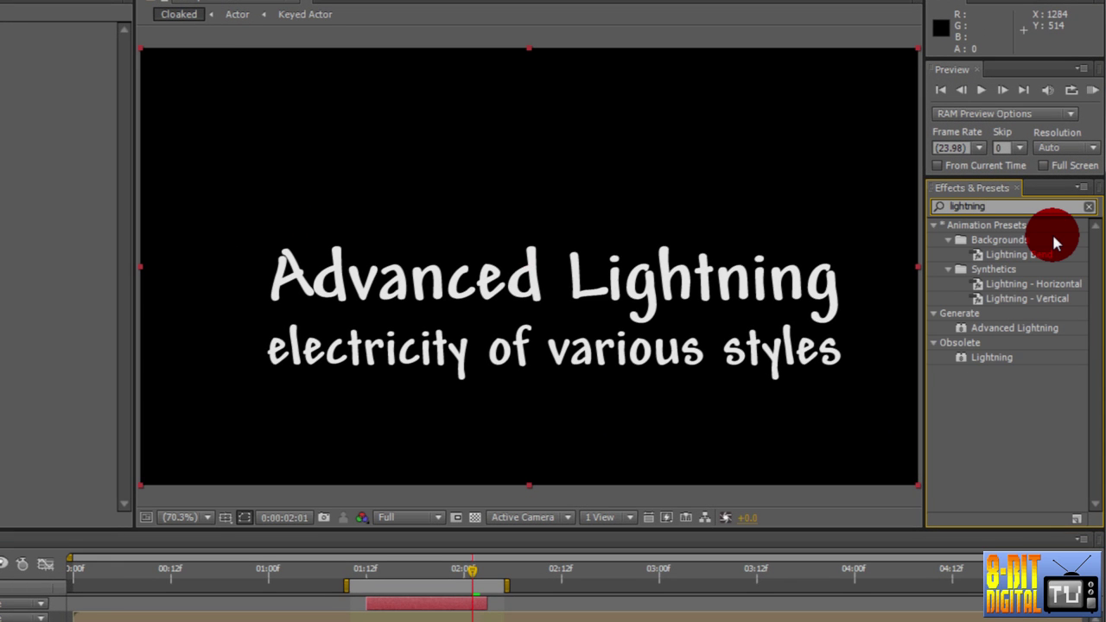
{"action": "left_click_drag", "start_coordinate": [1007, 328], "coordinate": [432, 607]}
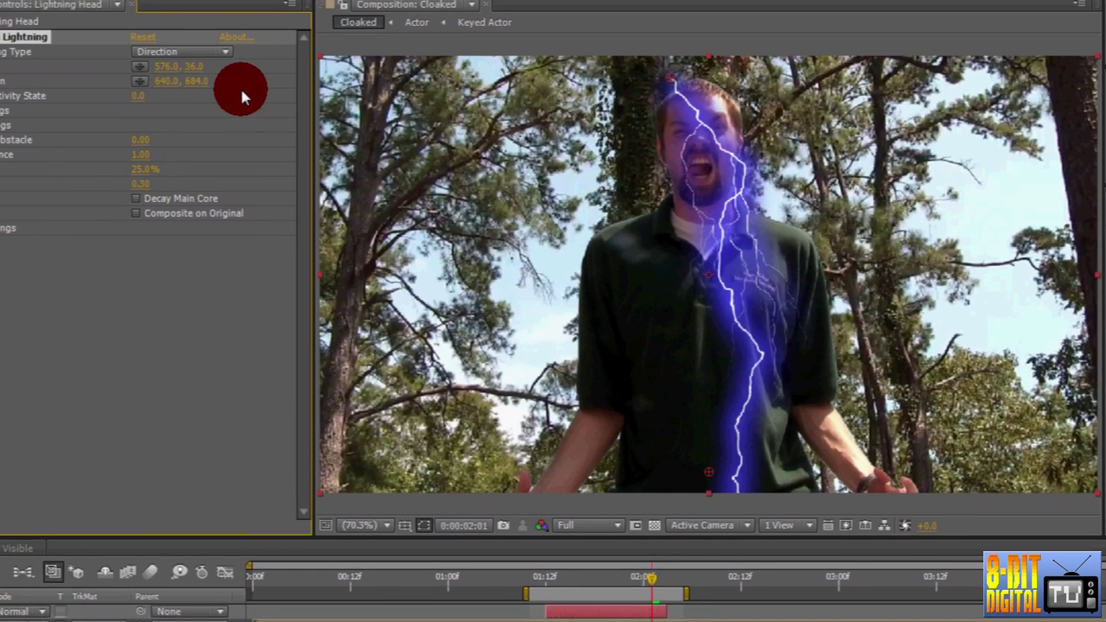
{"action": "left_click", "coordinate": [43, 39]}
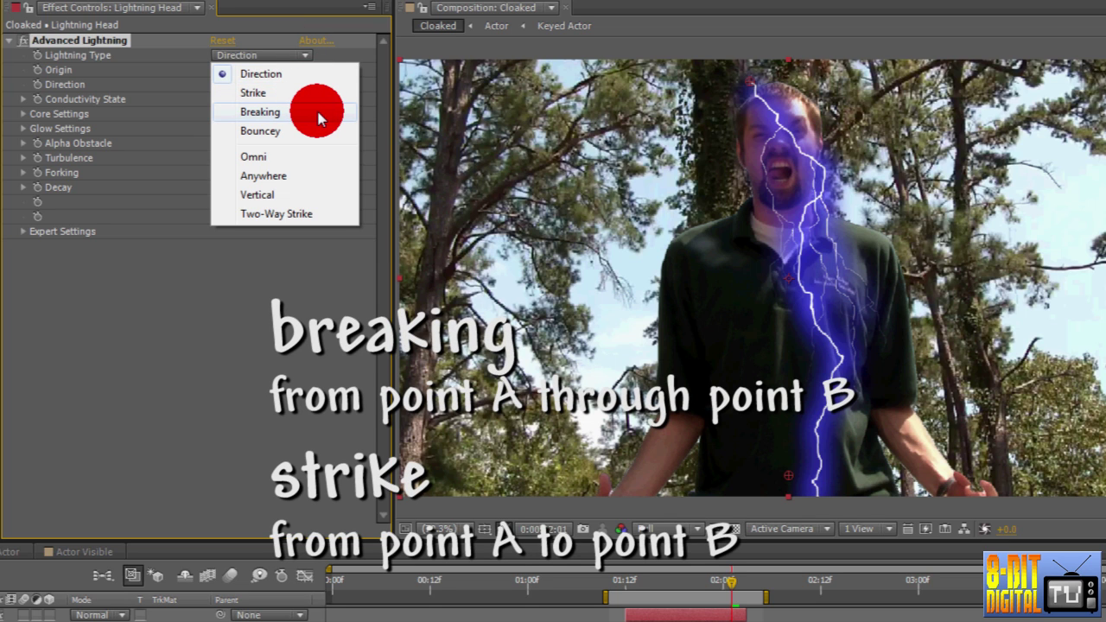
{"action": "left_click", "coordinate": [318, 113]}
Place the lightning Origin at 540.4,102.4 and Direction at 706.8,52.6, with Turbulence 1.33
{"action": "left_click", "coordinate": [220, 69]}
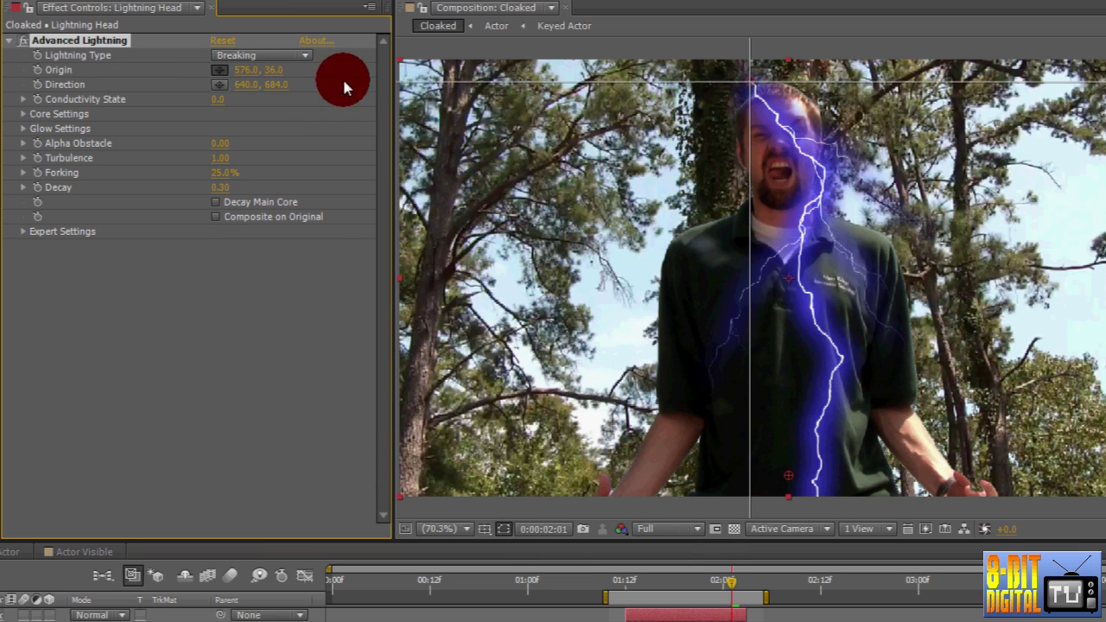
{"action": "left_click_drag", "start_coordinate": [618, 102], "coordinate": [728, 123]}
{"action": "left_click", "coordinate": [269, 83]}
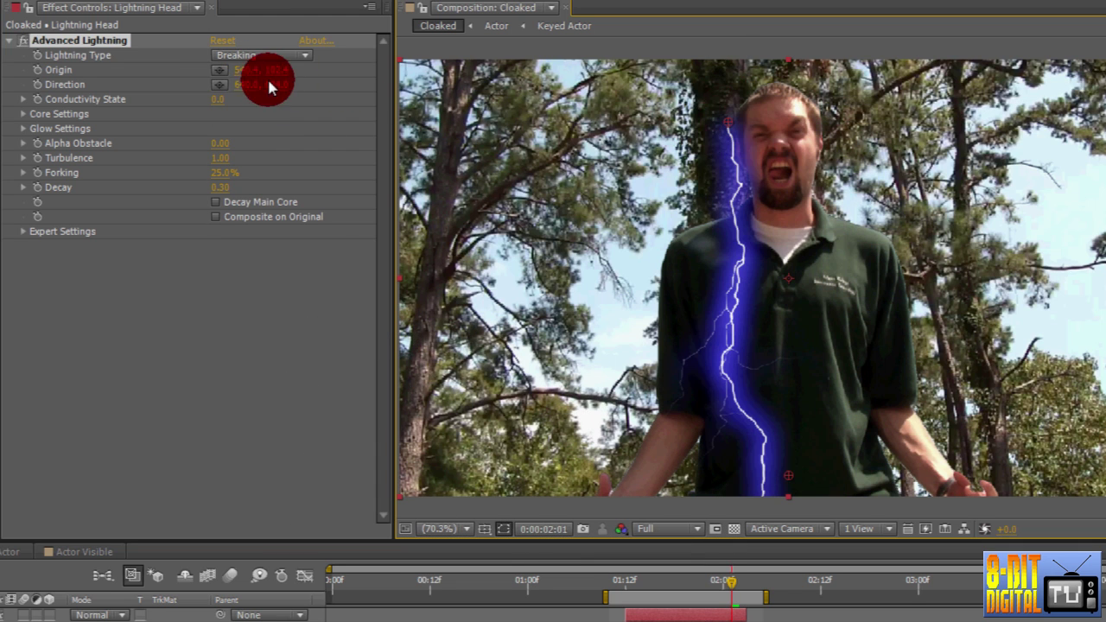
{"action": "left_click_drag", "start_coordinate": [223, 86], "coordinate": [828, 94]}
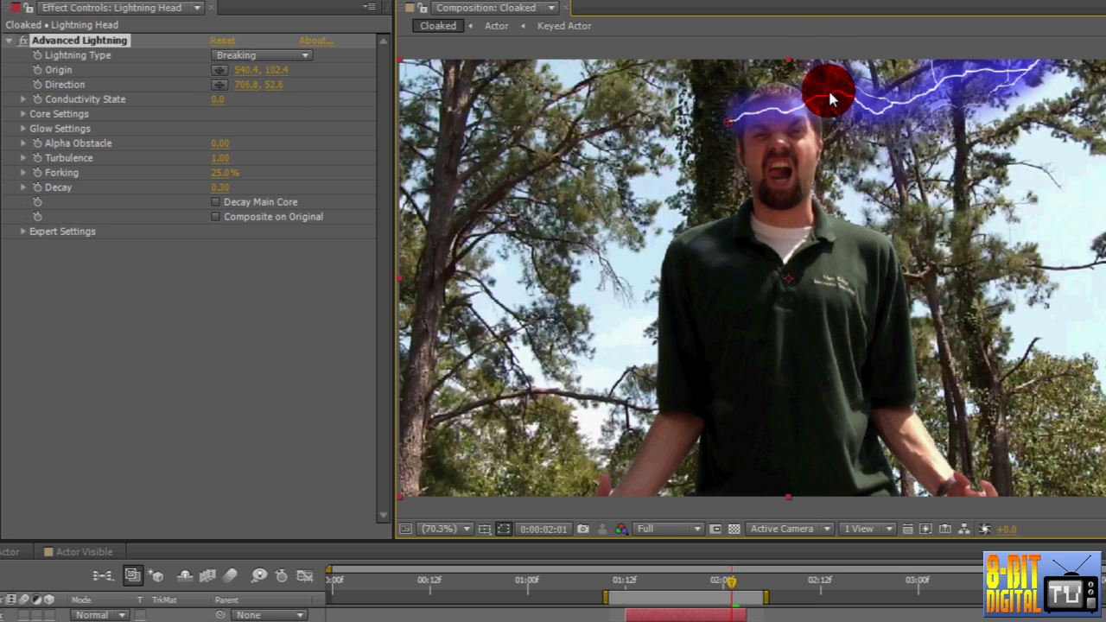
{"action": "left_click", "coordinate": [221, 158]}
{"action": "type", "text": "1.33"}
{"action": "key", "text": "Return"}
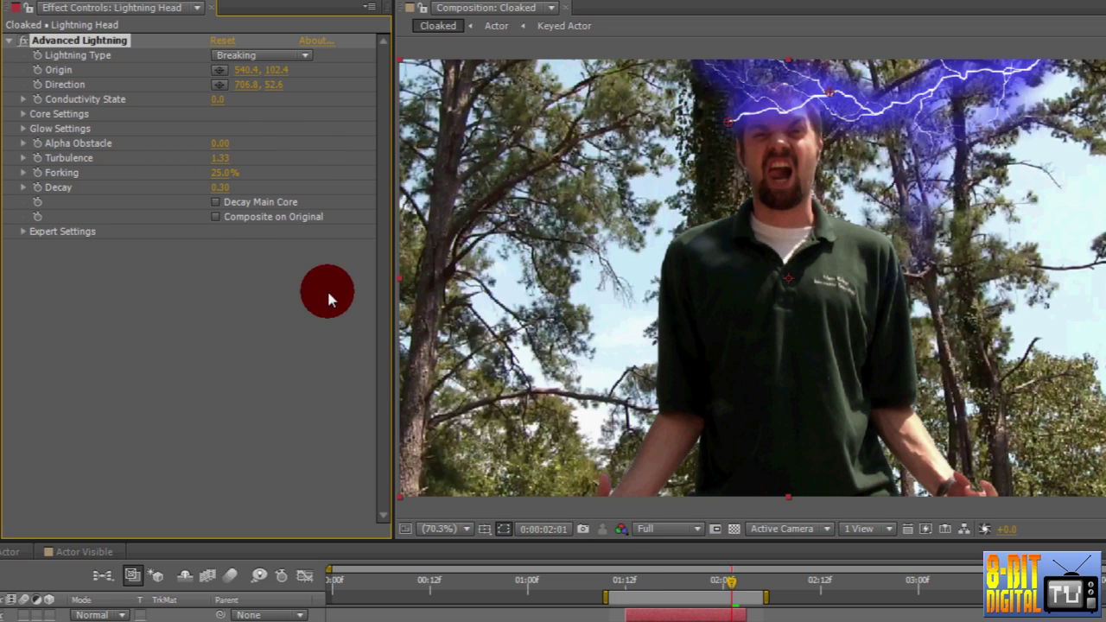
Keyframe the lightning's Origin and Direction at 1:12, then move to 2:03
{"action": "left_click", "coordinate": [625, 580]}
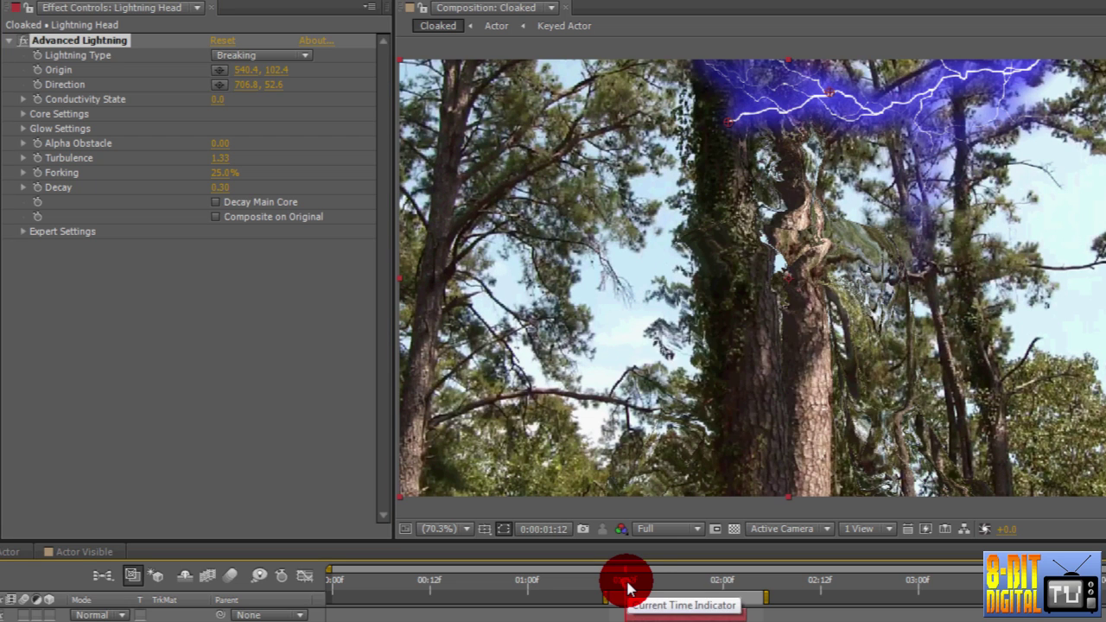
{"action": "left_click", "coordinate": [42, 75]}
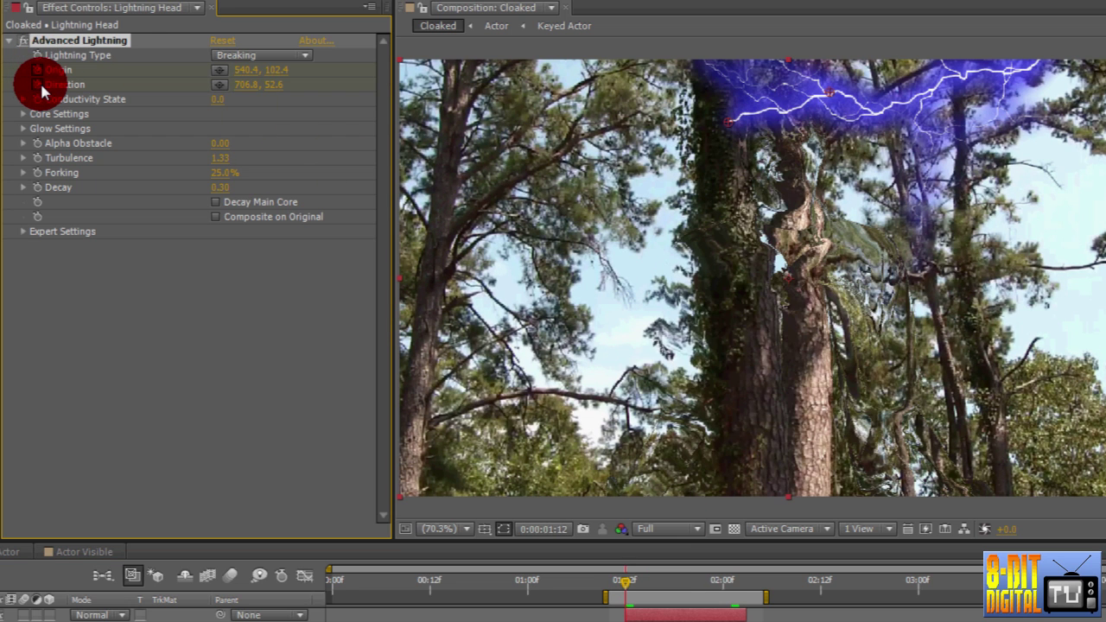
{"action": "left_click", "coordinate": [747, 582]}
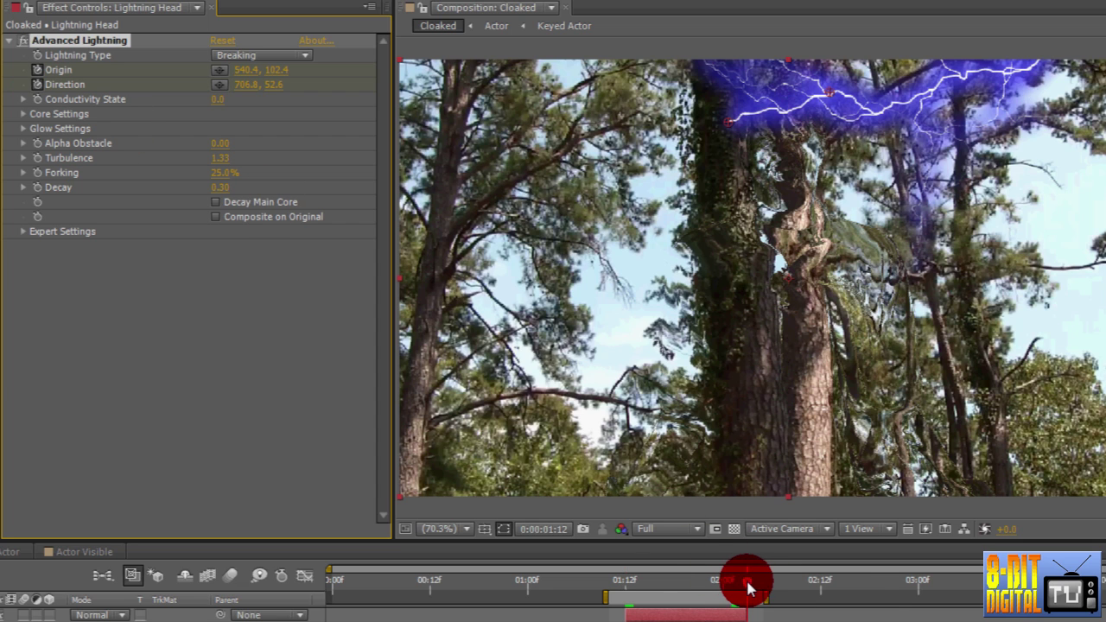
{"action": "left_click", "coordinate": [654, 477]}
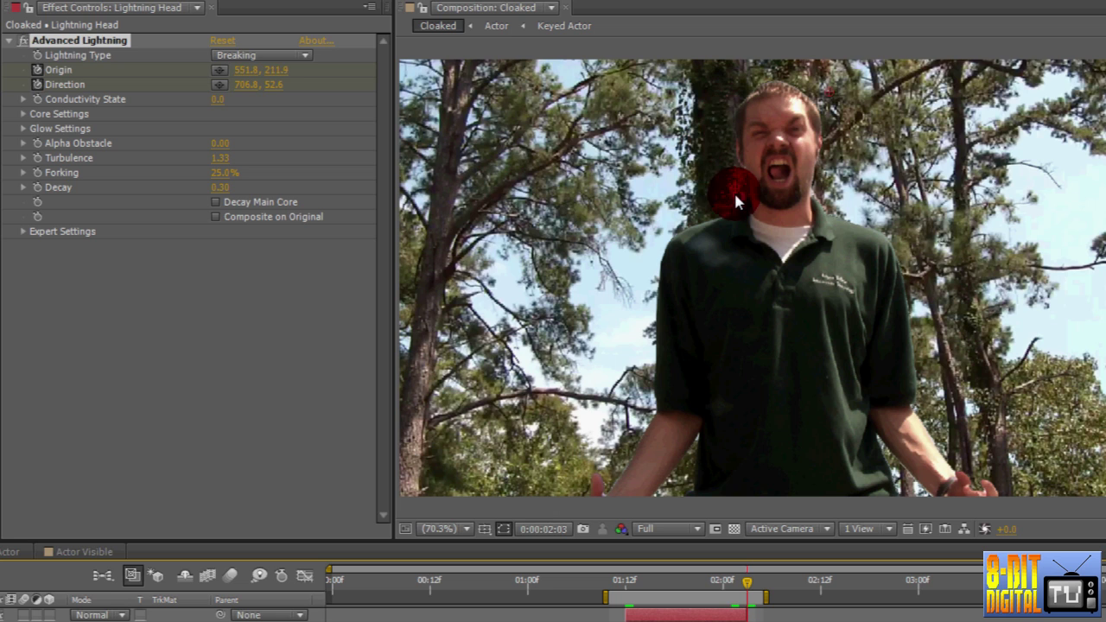
At 2:03, drop Origin to the chest (547.6, 368.4) and aim Direction at the chin (685.5, 253.2)
{"action": "left_click_drag", "start_coordinate": [730, 279], "coordinate": [731, 282]}
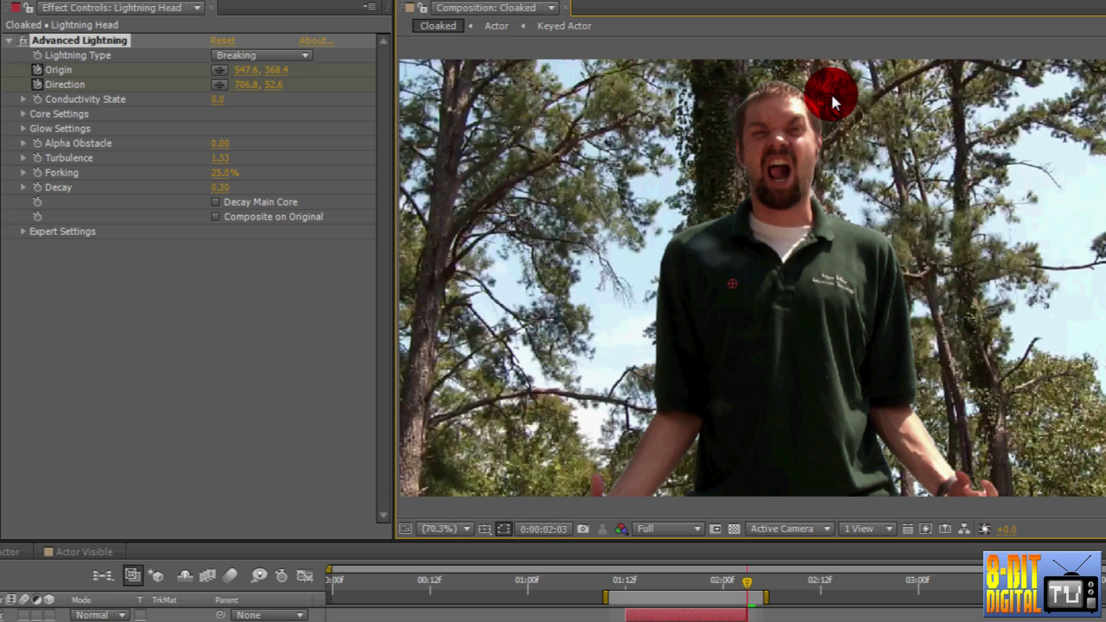
{"action": "left_click_drag", "start_coordinate": [828, 94], "coordinate": [817, 211]}
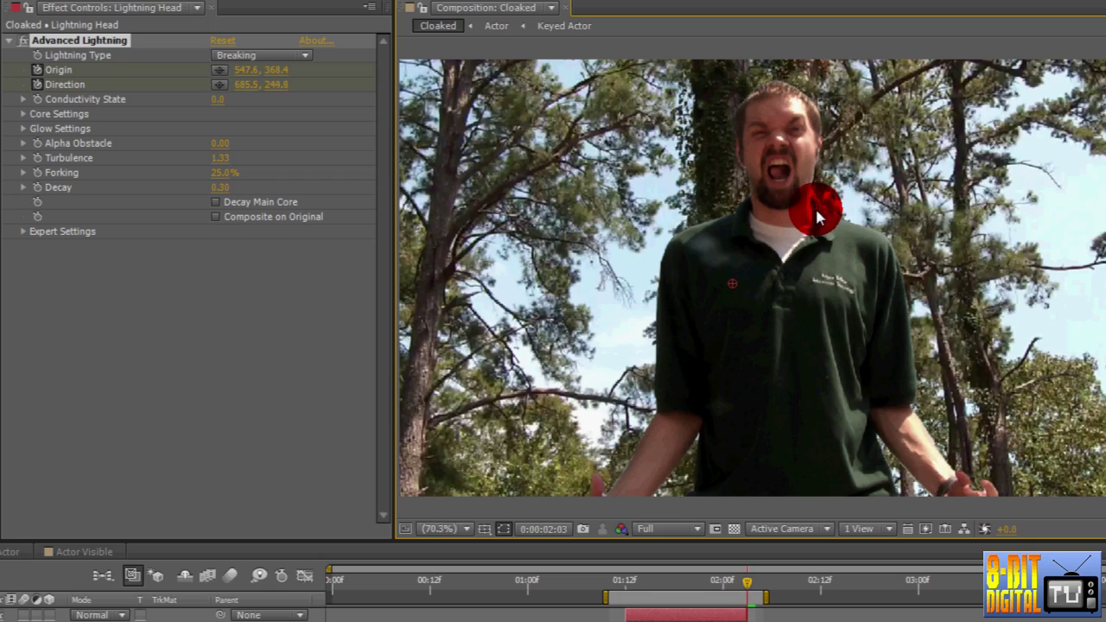
{"action": "left_click_drag", "start_coordinate": [748, 580], "coordinate": [734, 579]}
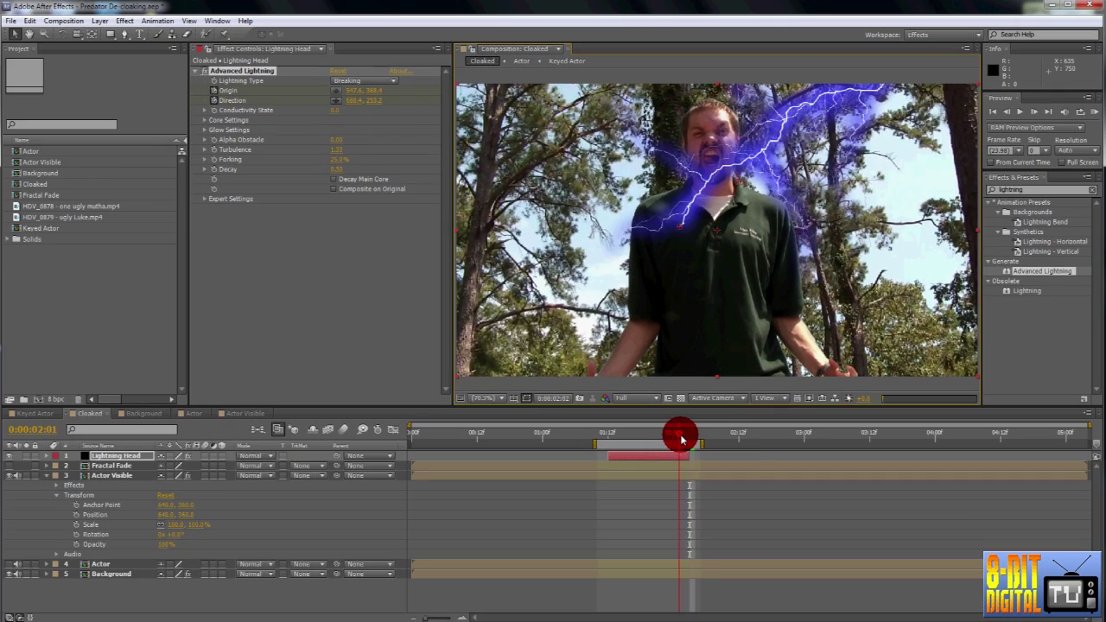
{"action": "left_click_drag", "start_coordinate": [681, 439], "coordinate": [688, 439]}
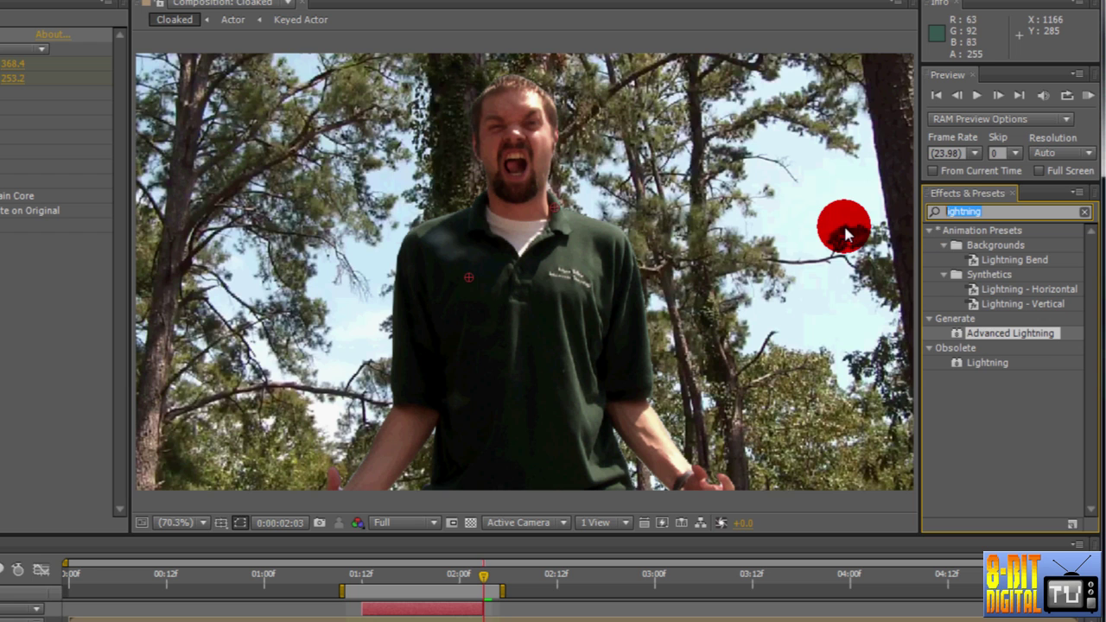
Apply Set Matte to Lightning Head, taking the matte from the Actor Visible layer
{"action": "type", "text": "matte"}
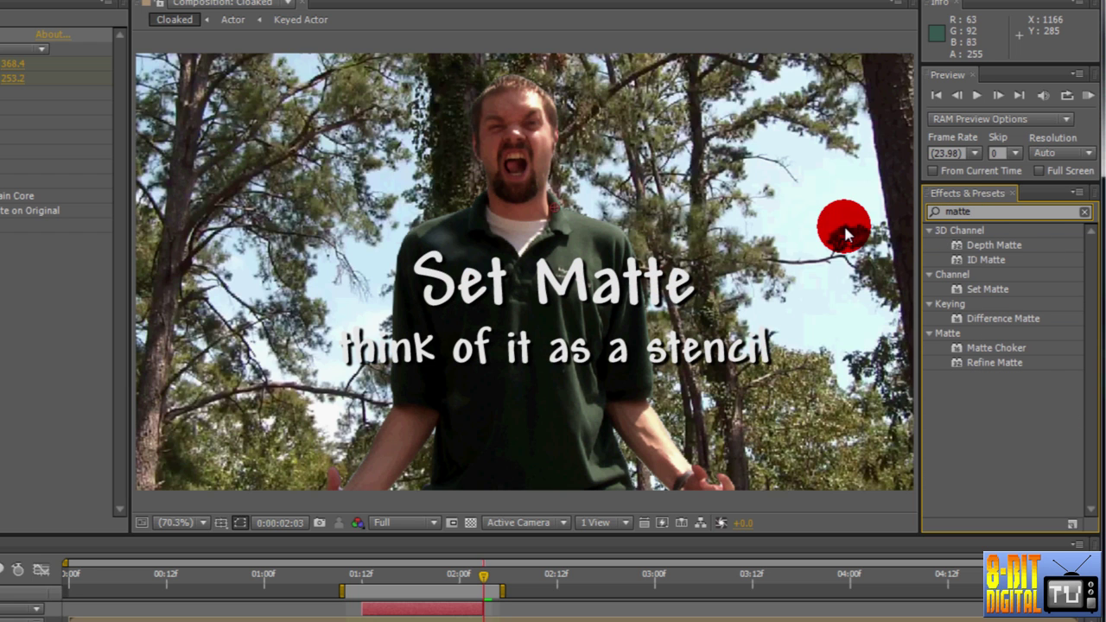
{"action": "left_click_drag", "start_coordinate": [985, 289], "coordinate": [456, 599]}
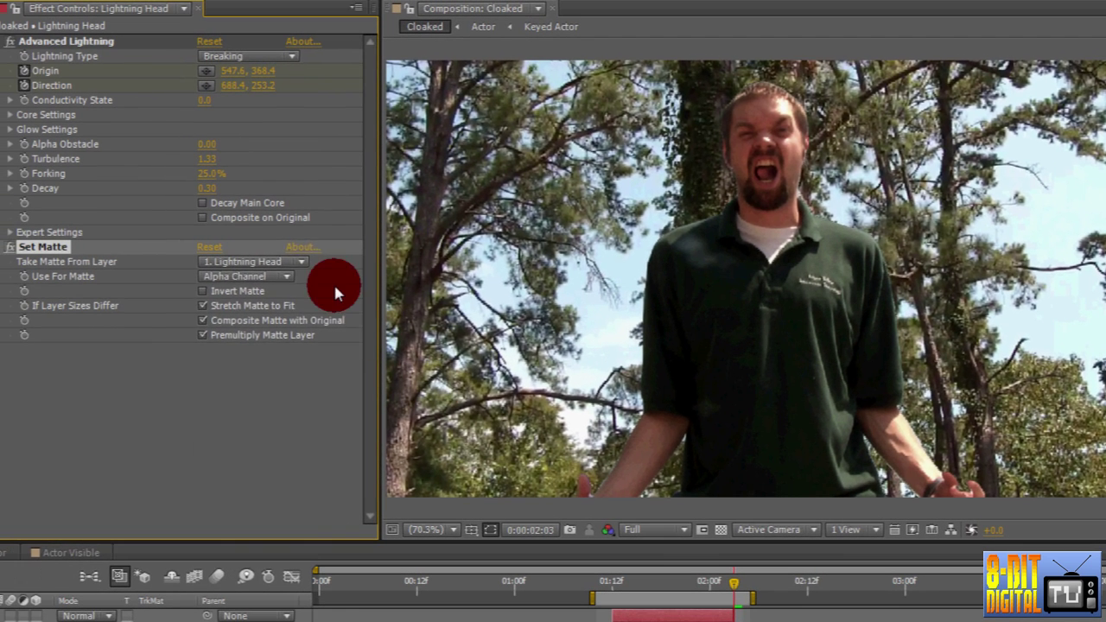
{"action": "left_click", "coordinate": [190, 258]}
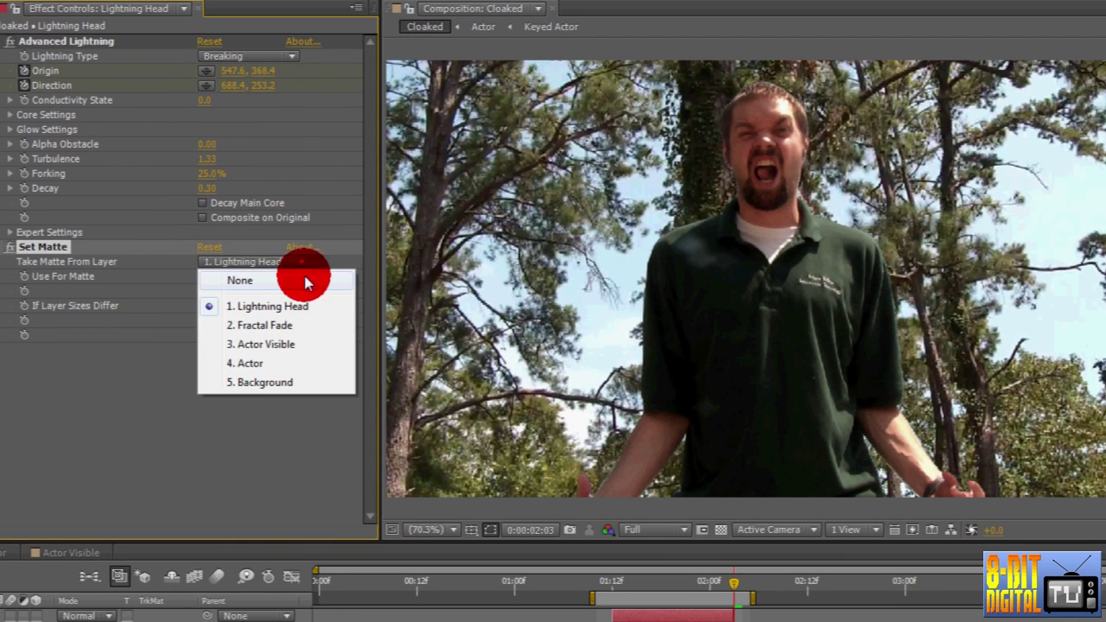
{"action": "left_click", "coordinate": [310, 344]}
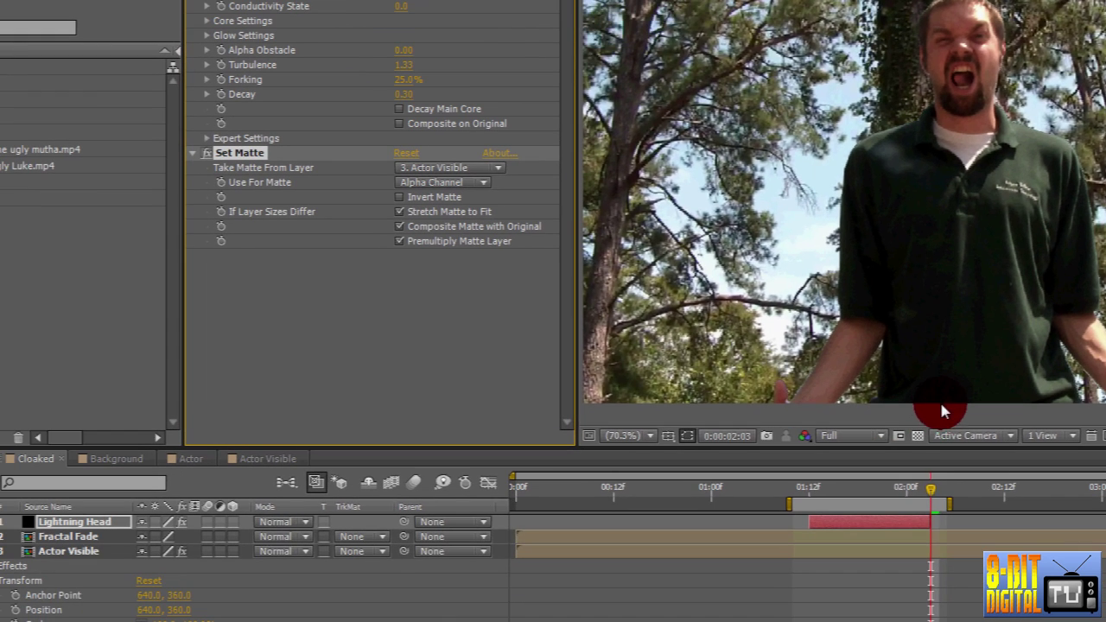
Keyframe Lightning Head opacity at 100% at 2:01 and 0% at 2:03
{"action": "left_click", "coordinate": [914, 495]}
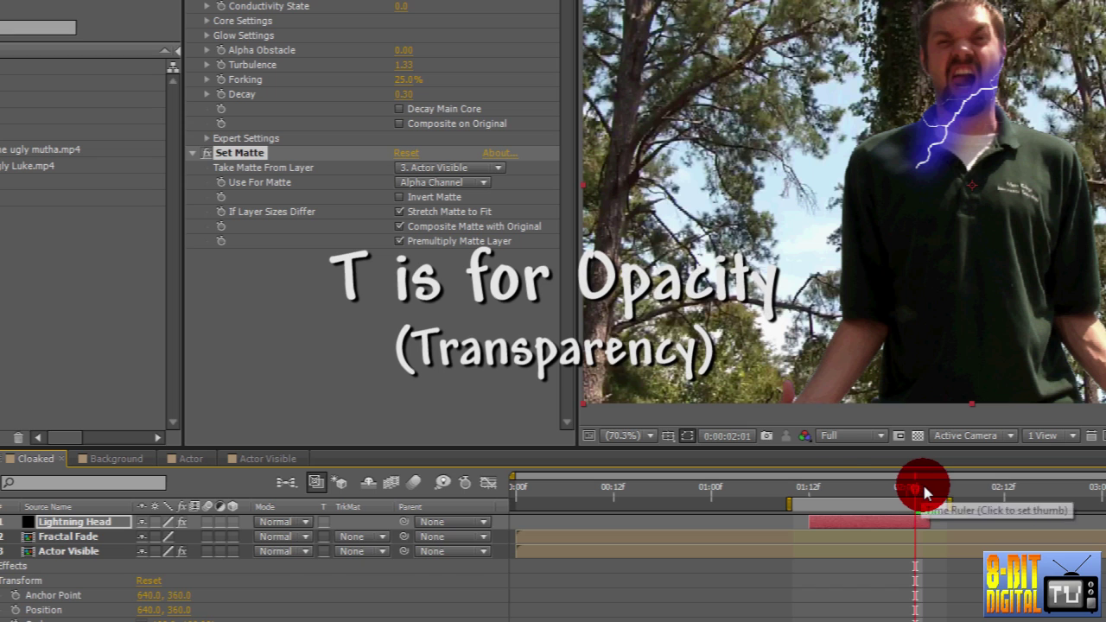
{"action": "key", "text": "t"}
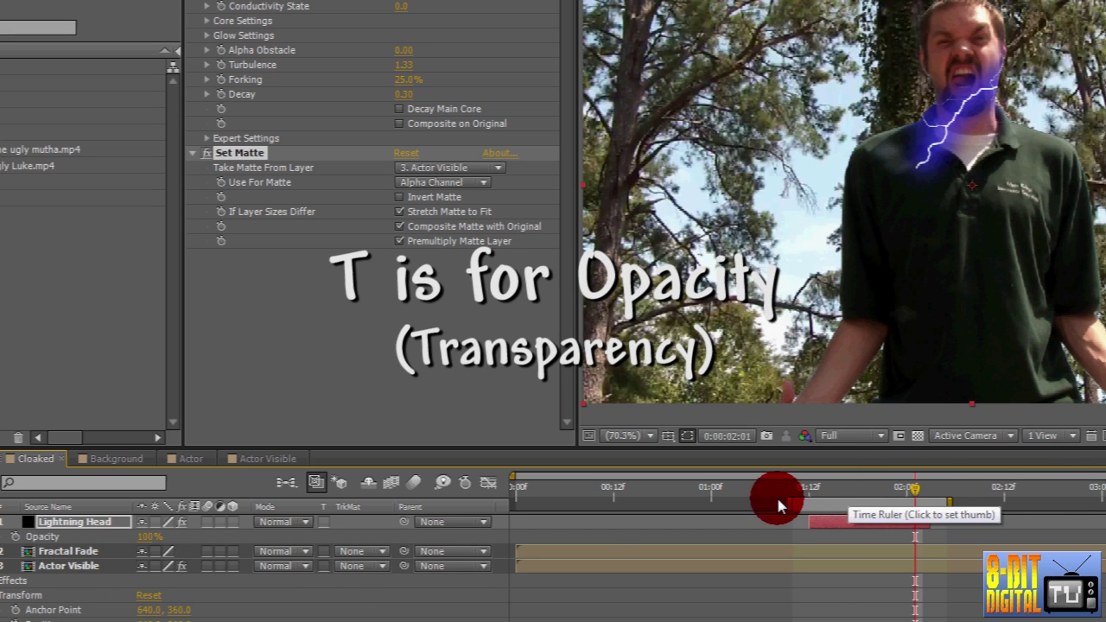
{"action": "left_click", "coordinate": [14, 537]}
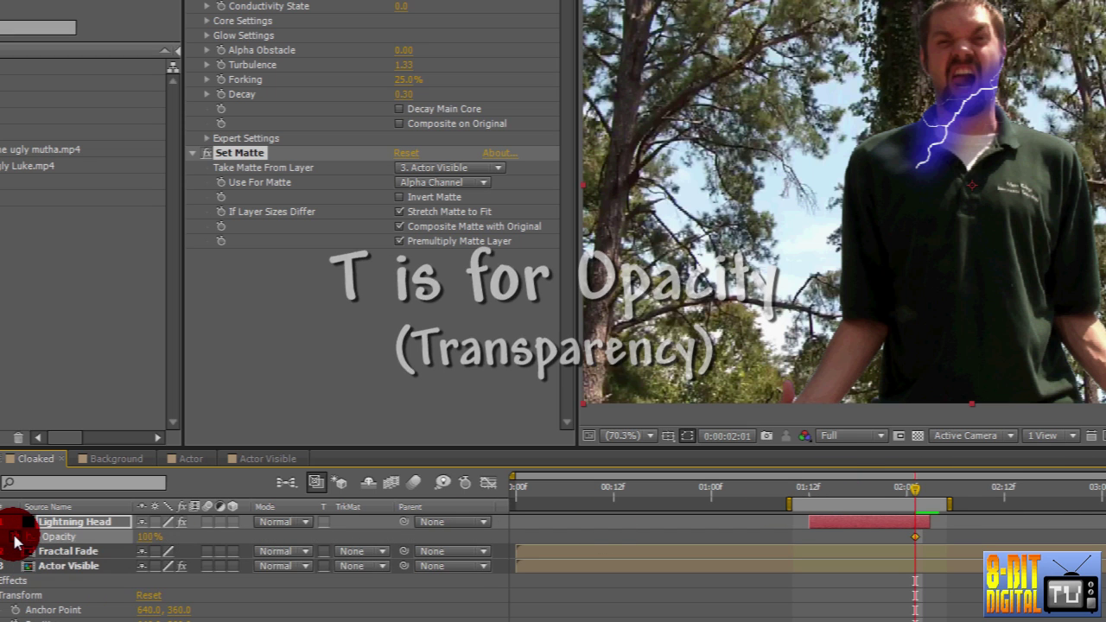
{"action": "left_click_drag", "start_coordinate": [896, 490], "coordinate": [931, 492]}
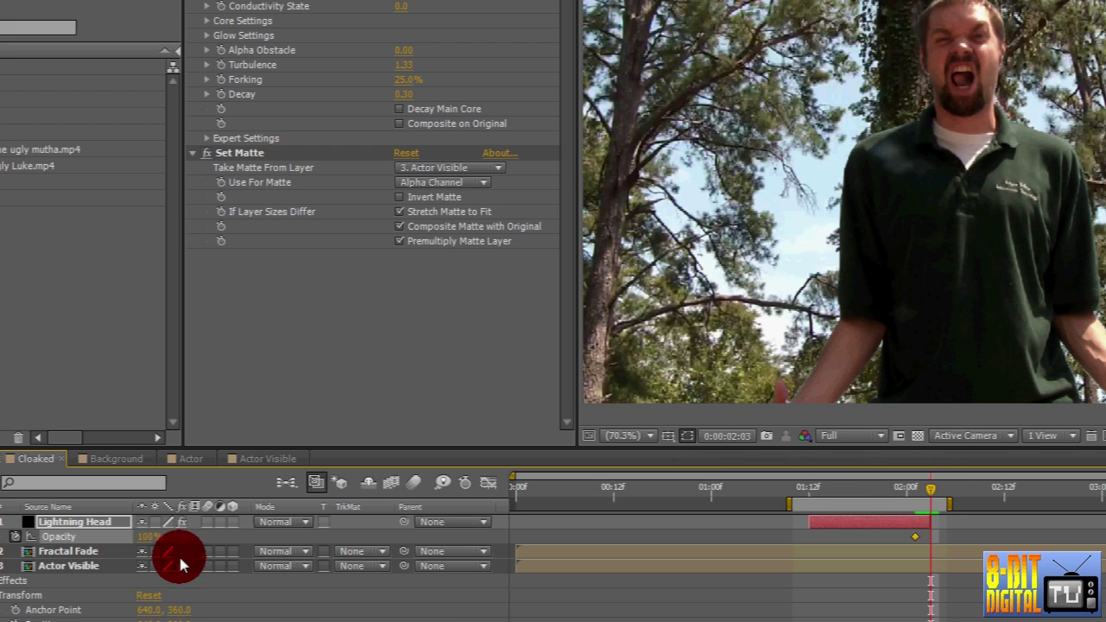
{"action": "left_click", "coordinate": [152, 536]}
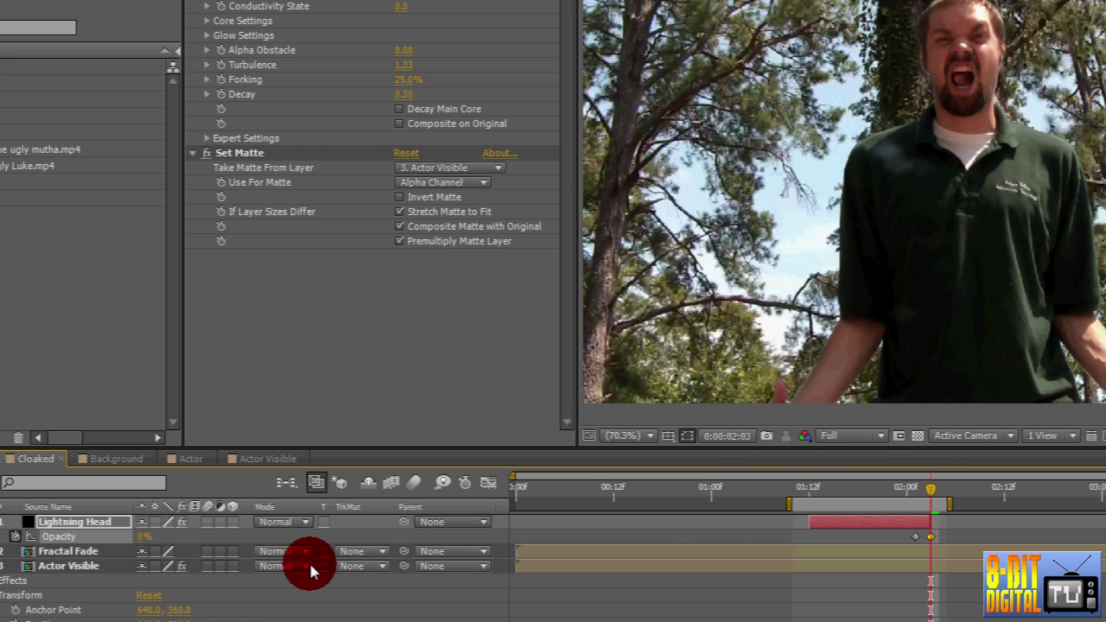